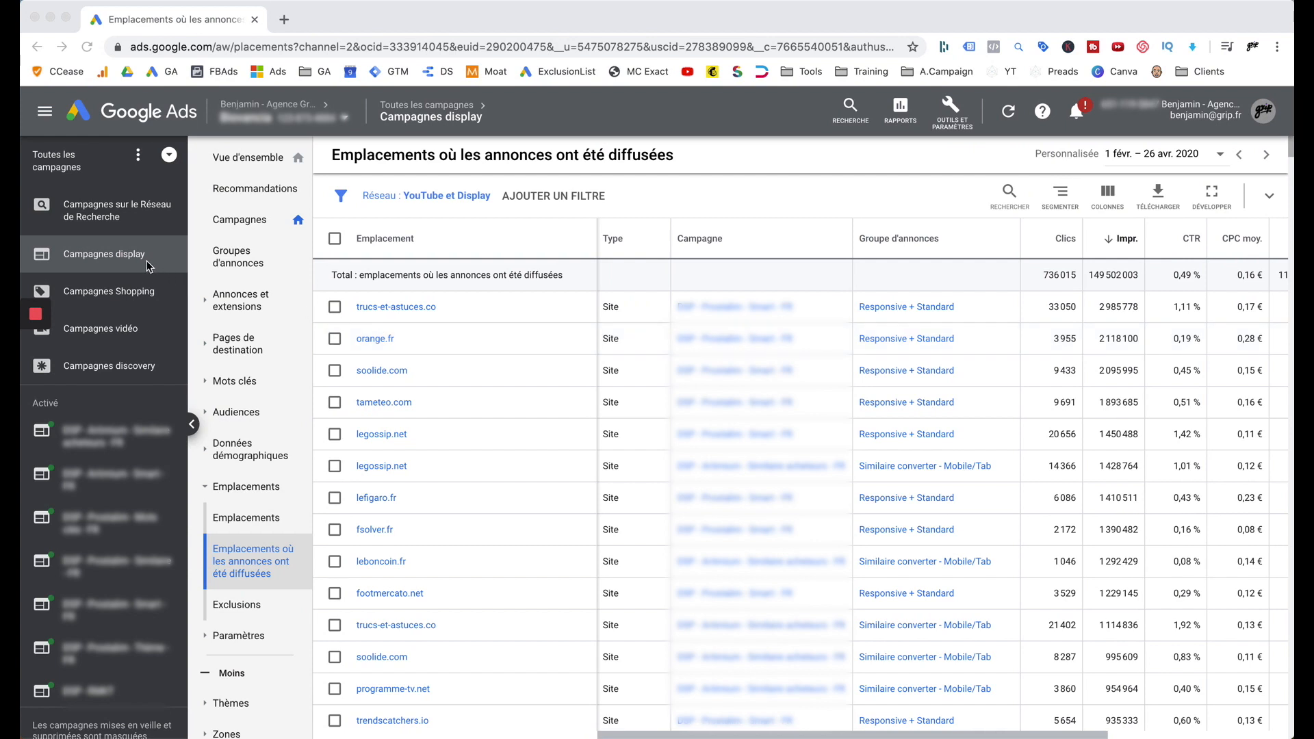
- Examine the report of placements where the display ads were shown, through to its cost and conversion columns
{"action": "left_click", "coordinate": [109, 328]}
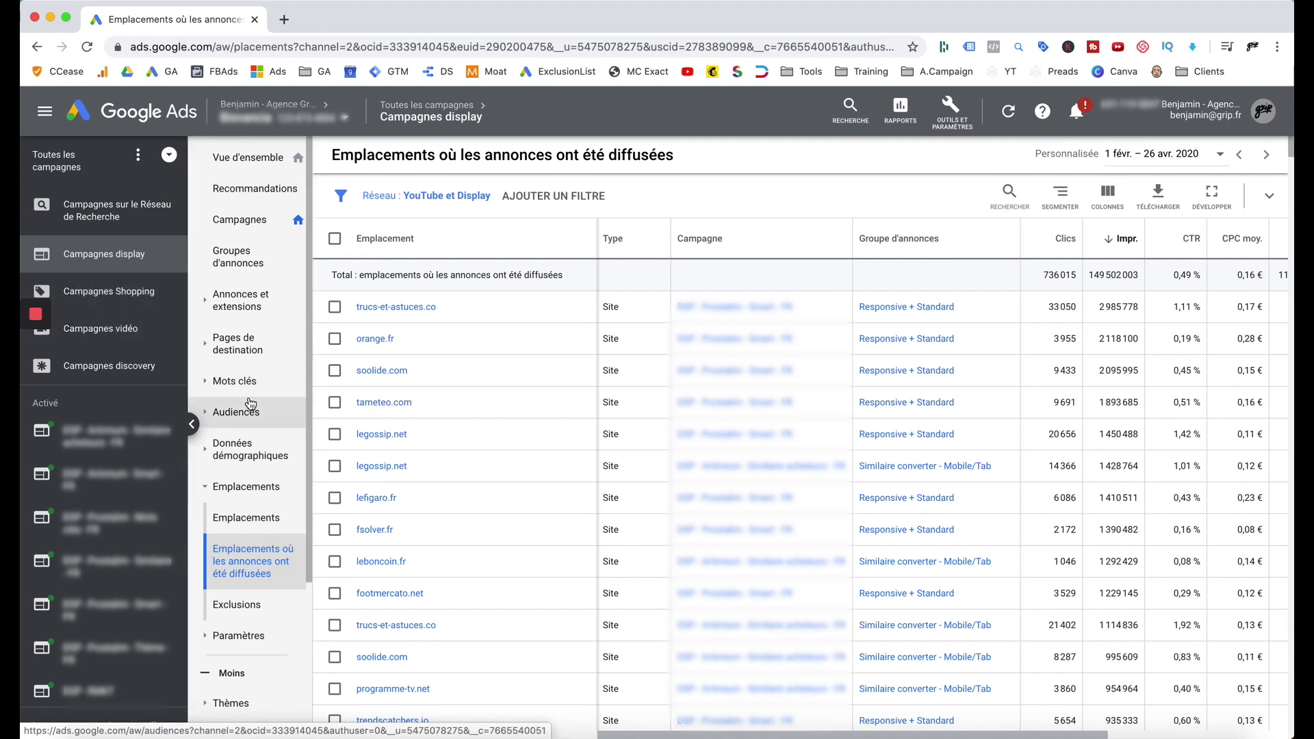
{"action": "left_click", "coordinate": [219, 487]}
{"action": "left_click", "coordinate": [219, 487]}
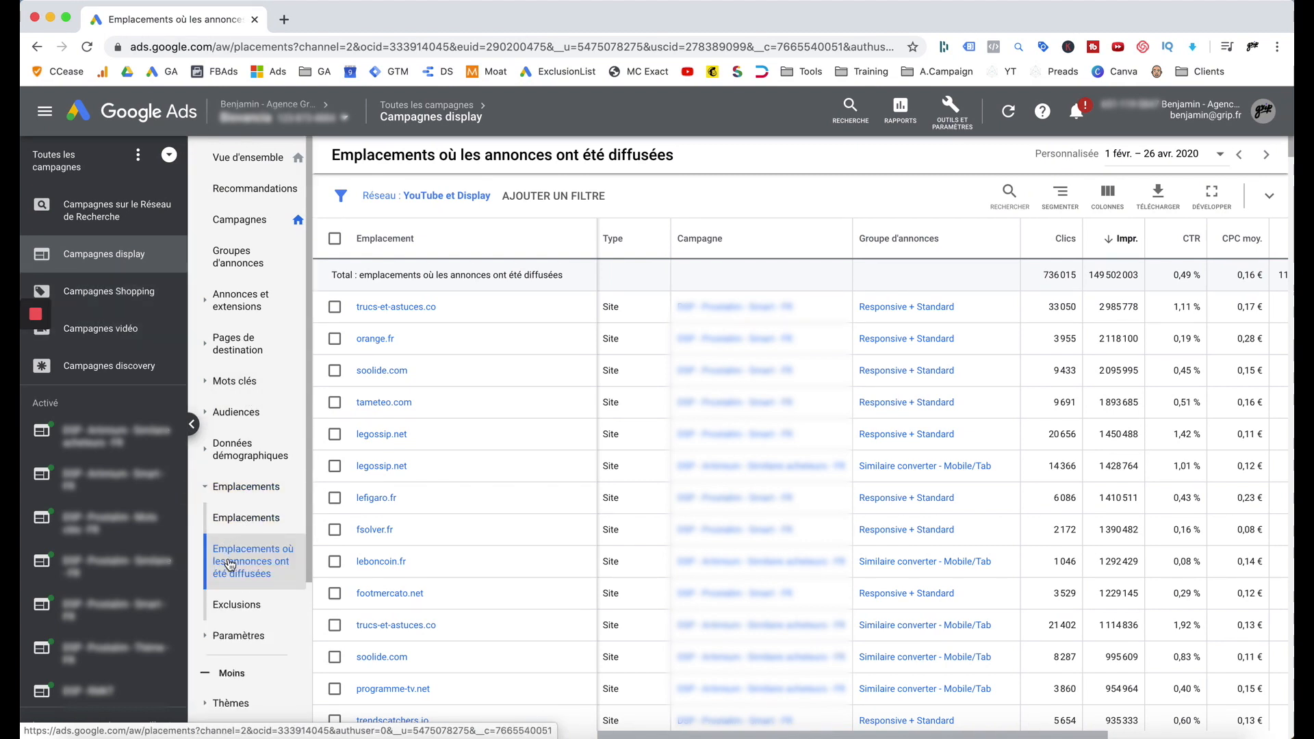
{"action": "scroll", "coordinate": [575, 520], "scroll_direction": "right", "scroll_amount": 2}
{"action": "scroll", "coordinate": [575, 520], "scroll_direction": "down", "scroll_amount": 1}
{"action": "scroll", "coordinate": [575, 520], "scroll_direction": "right", "scroll_amount": 2}
{"action": "scroll", "coordinate": [575, 520], "scroll_direction": "up", "scroll_amount": 1}
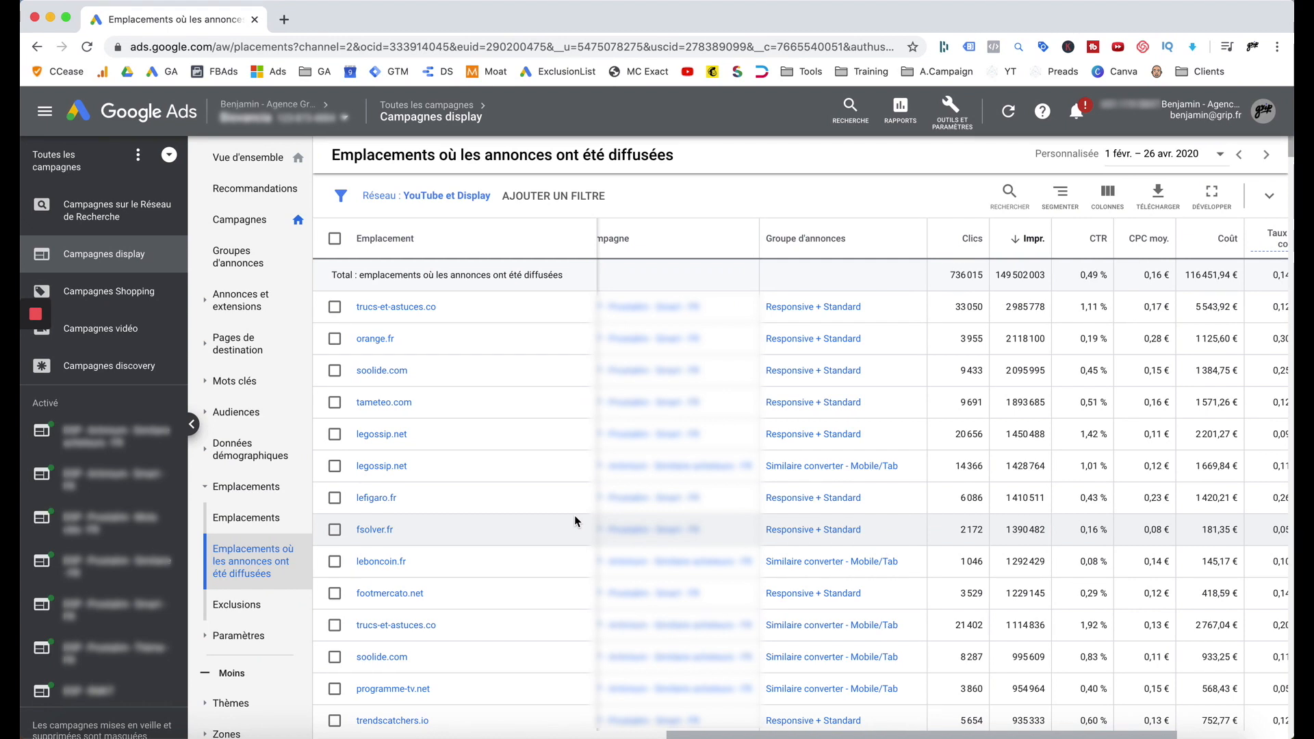
{"action": "left_click", "coordinate": [1215, 155]}
{"action": "left_click", "coordinate": [844, 154]}
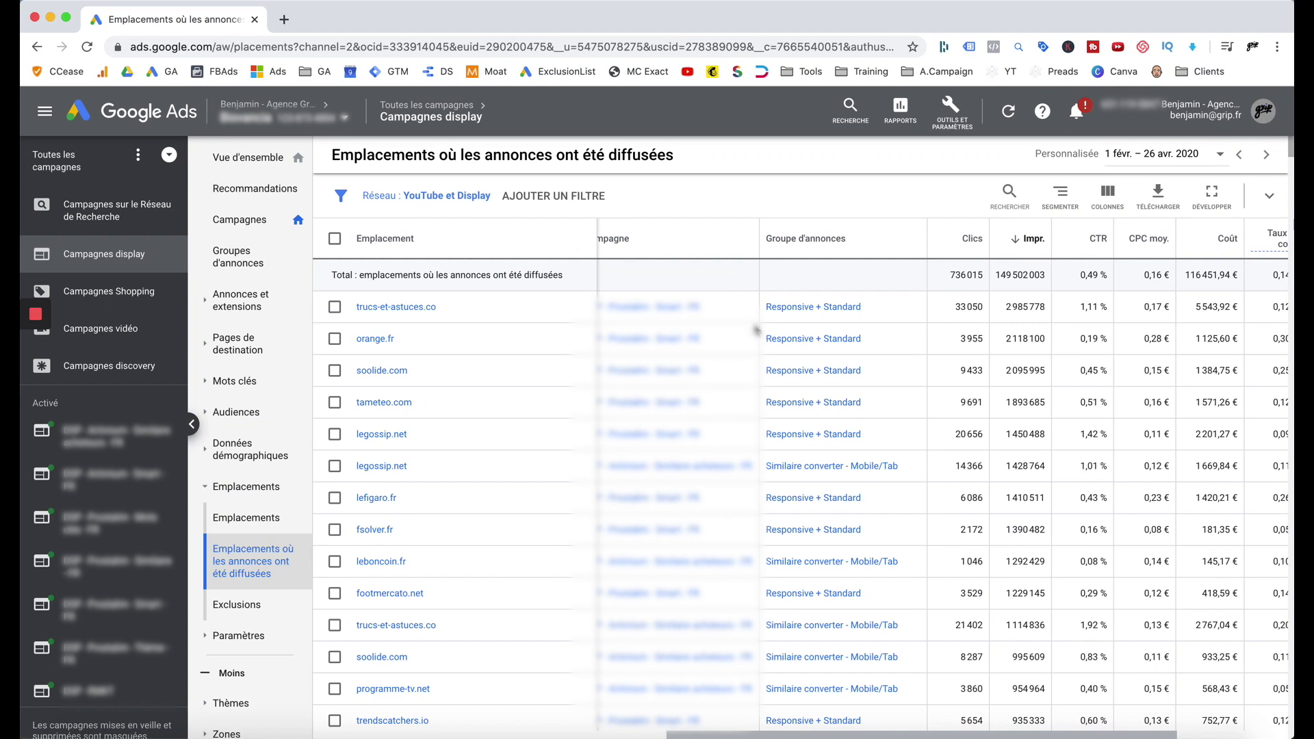
{"action": "scroll", "coordinate": [870, 448], "scroll_direction": "right", "scroll_amount": 4}
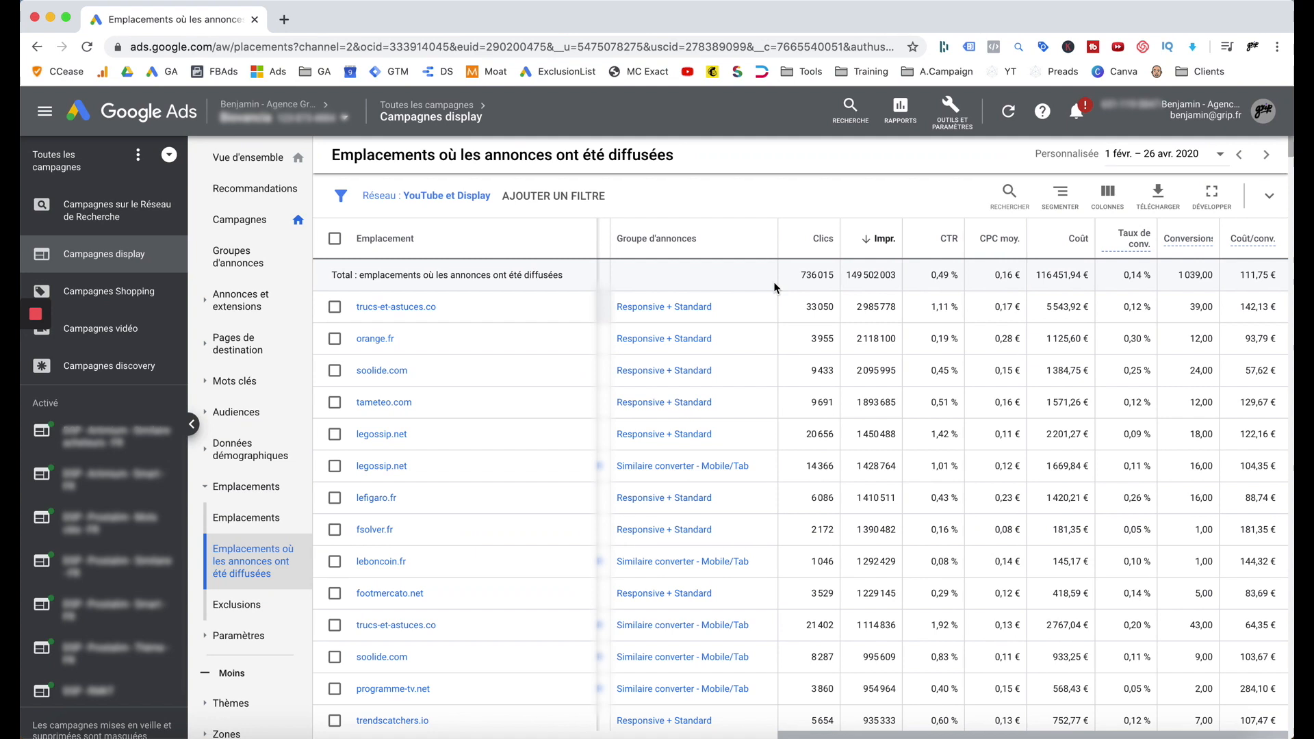
- Filter the placements report to rows with Clics > 100
{"action": "left_click", "coordinate": [345, 200]}
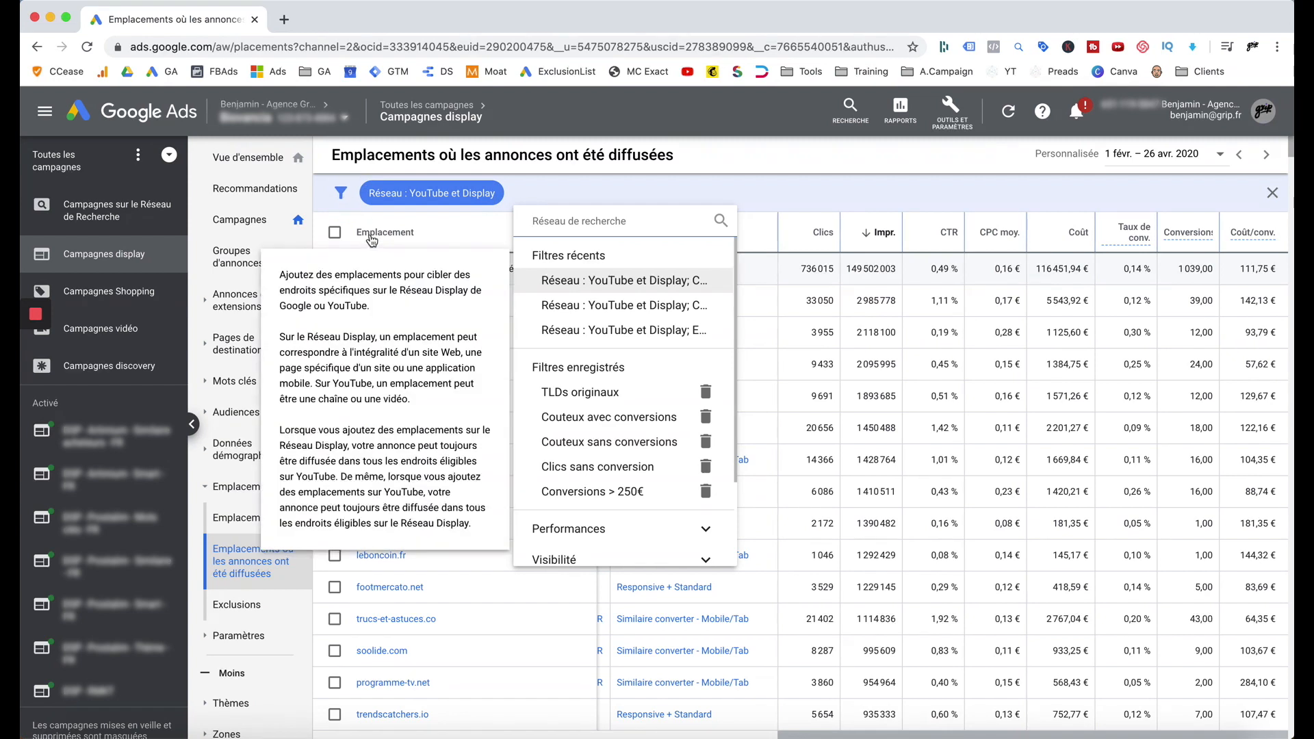
{"action": "left_click", "coordinate": [538, 183]}
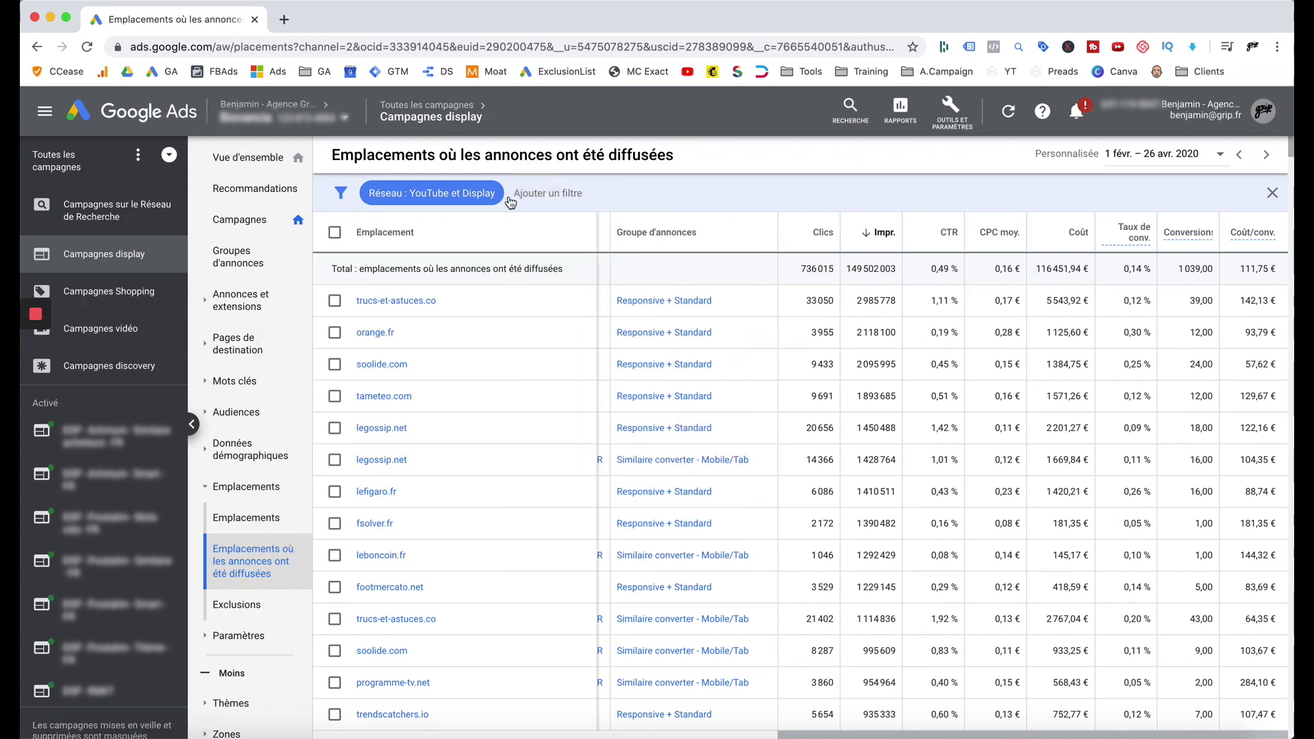
{"action": "left_click", "coordinate": [344, 198]}
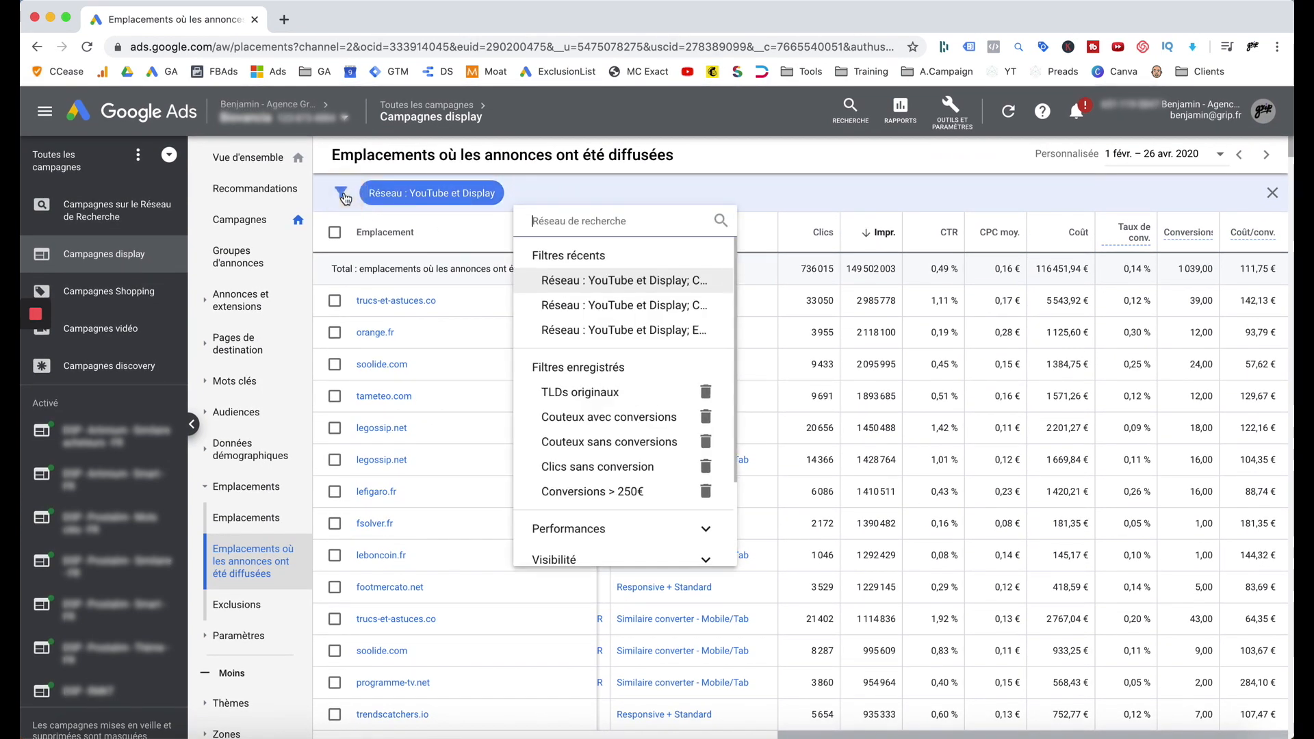
{"action": "scroll", "coordinate": [660, 458], "scroll_direction": "down", "scroll_amount": 3}
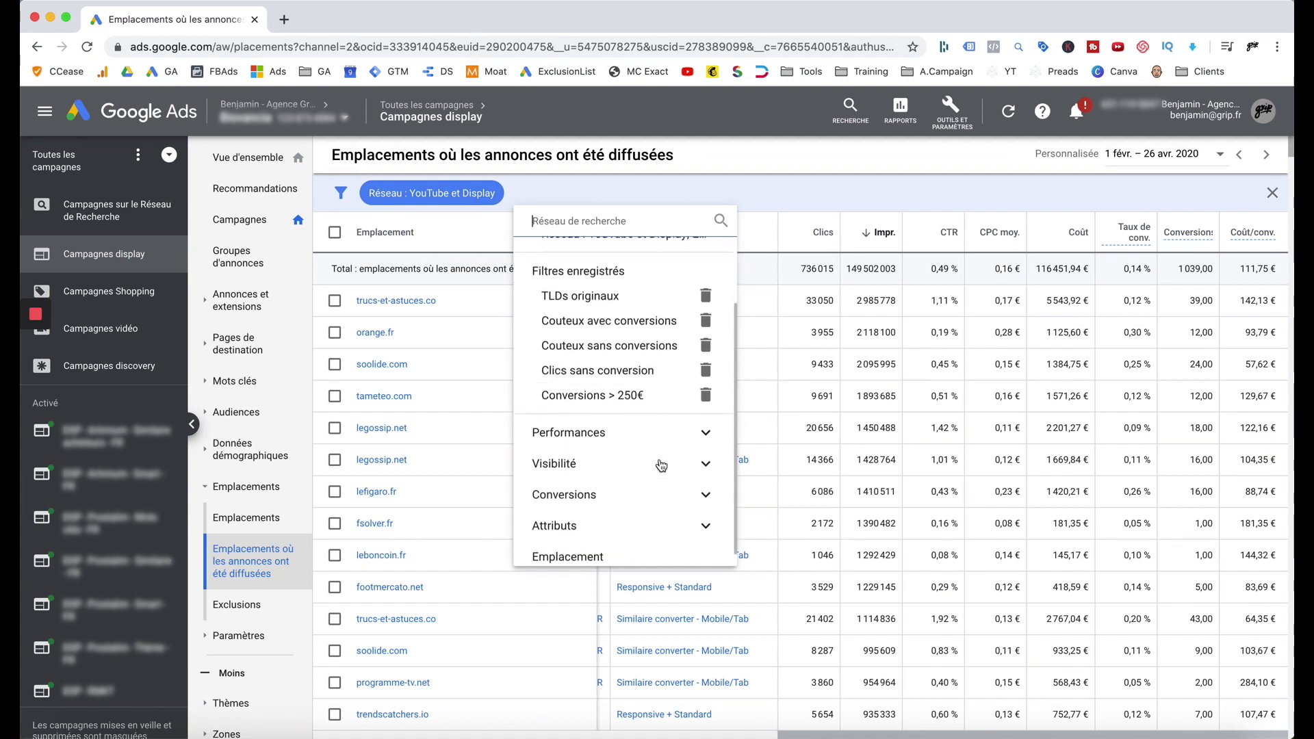
{"action": "scroll", "coordinate": [701, 452], "scroll_direction": "down", "scroll_amount": 1}
{"action": "left_click", "coordinate": [708, 426]}
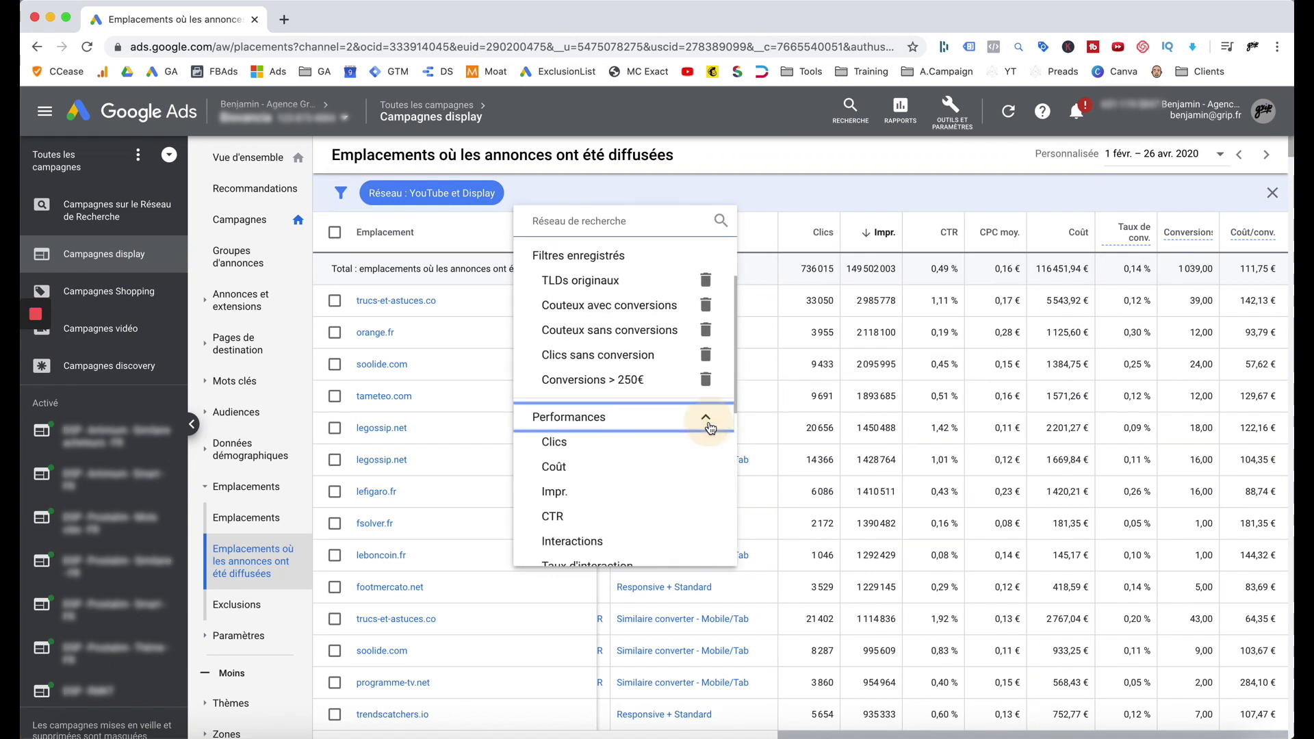
{"action": "left_click", "coordinate": [616, 436]}
{"action": "type", "text": "100"}
{"action": "left_click", "coordinate": [648, 294]}
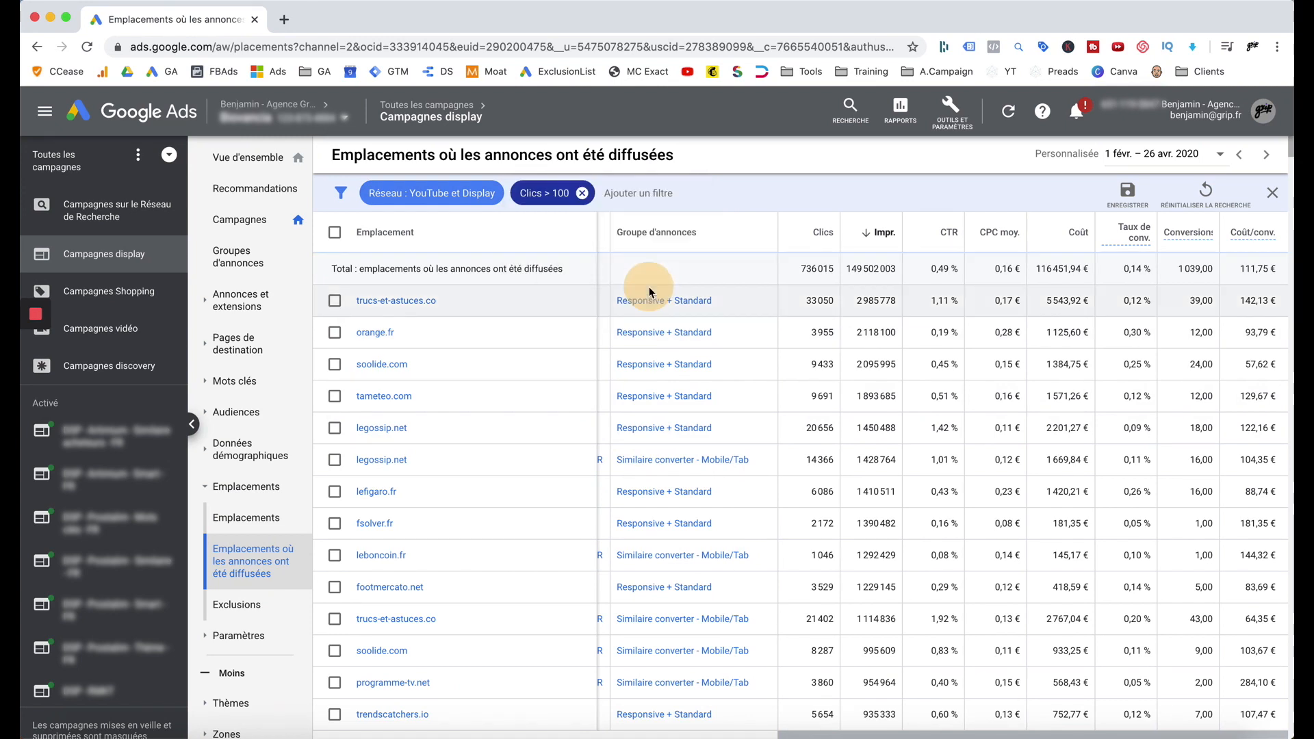
- Add a second filter to the placements report for Coût/conv. > 200 €
{"action": "left_click", "coordinate": [657, 194]}
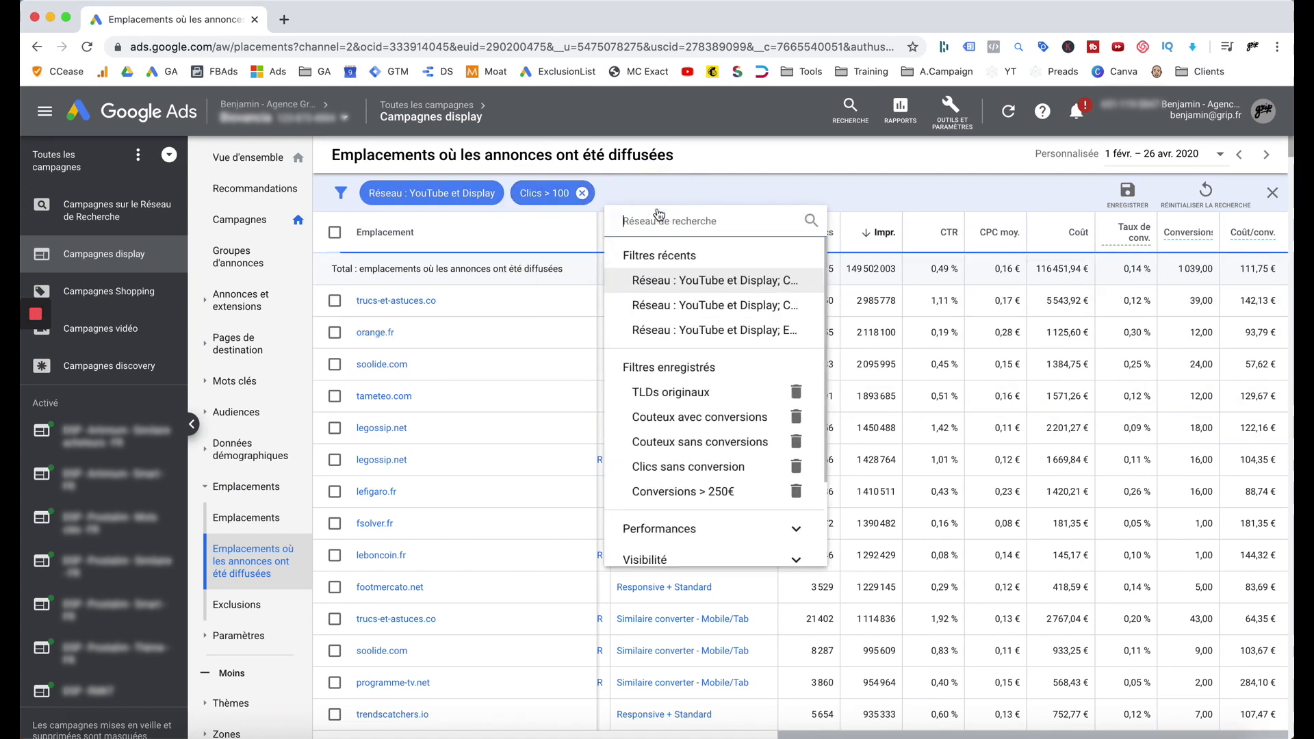
{"action": "scroll", "coordinate": [643, 417], "scroll_direction": "down", "scroll_amount": 3}
{"action": "left_click", "coordinate": [789, 484]}
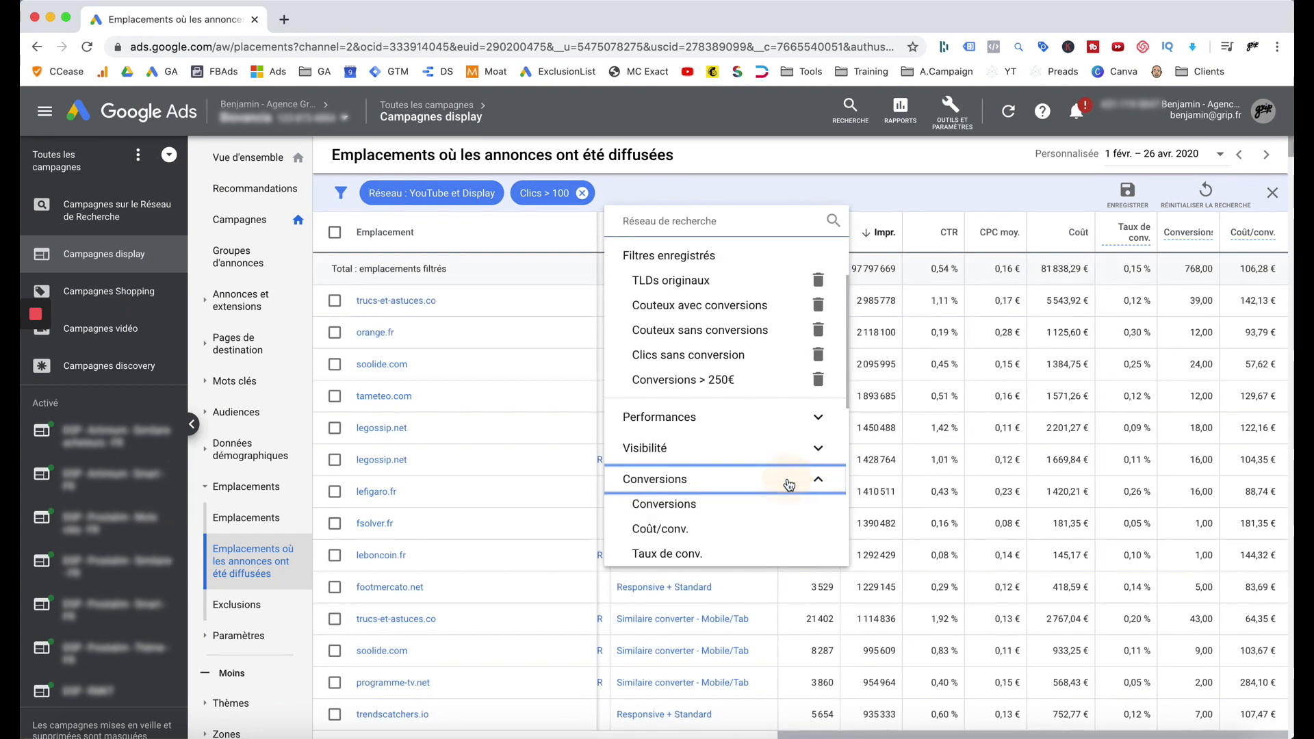
{"action": "scroll", "coordinate": [787, 484], "scroll_direction": "down", "scroll_amount": 1}
{"action": "left_click", "coordinate": [718, 492]}
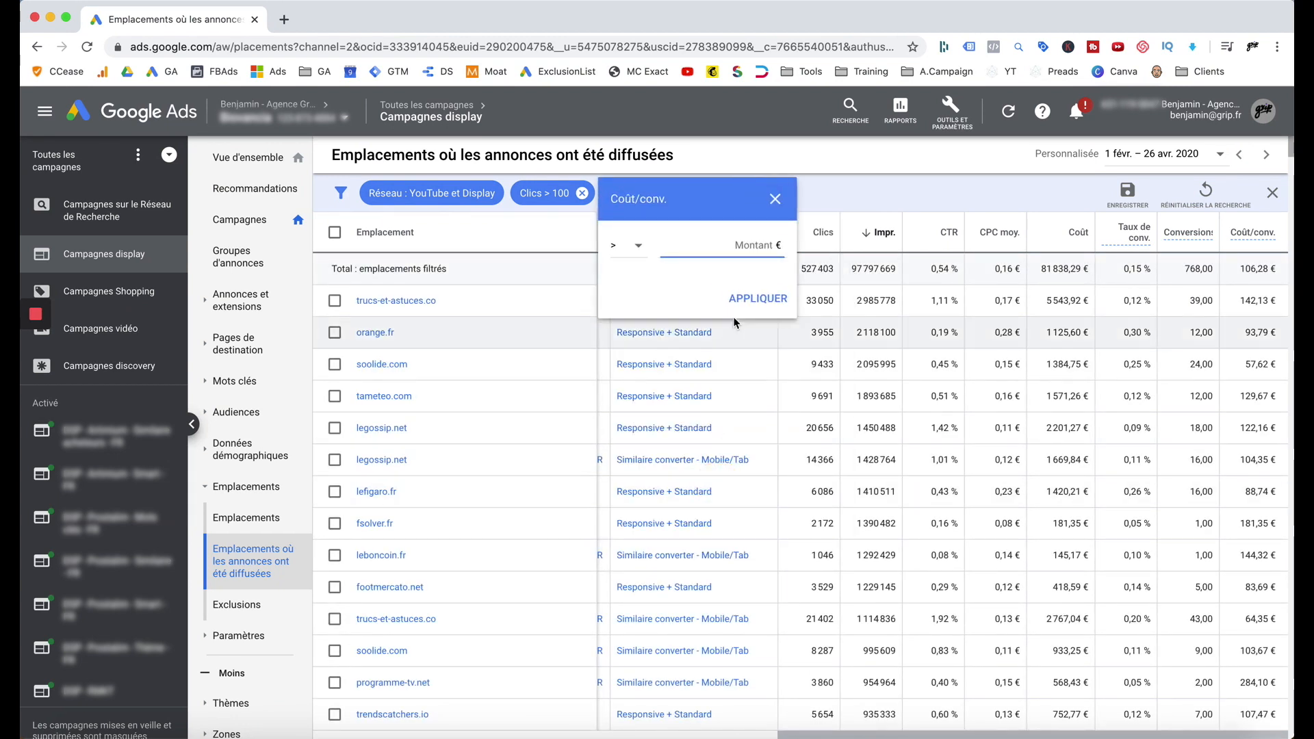
{"action": "type", "text": "200"}
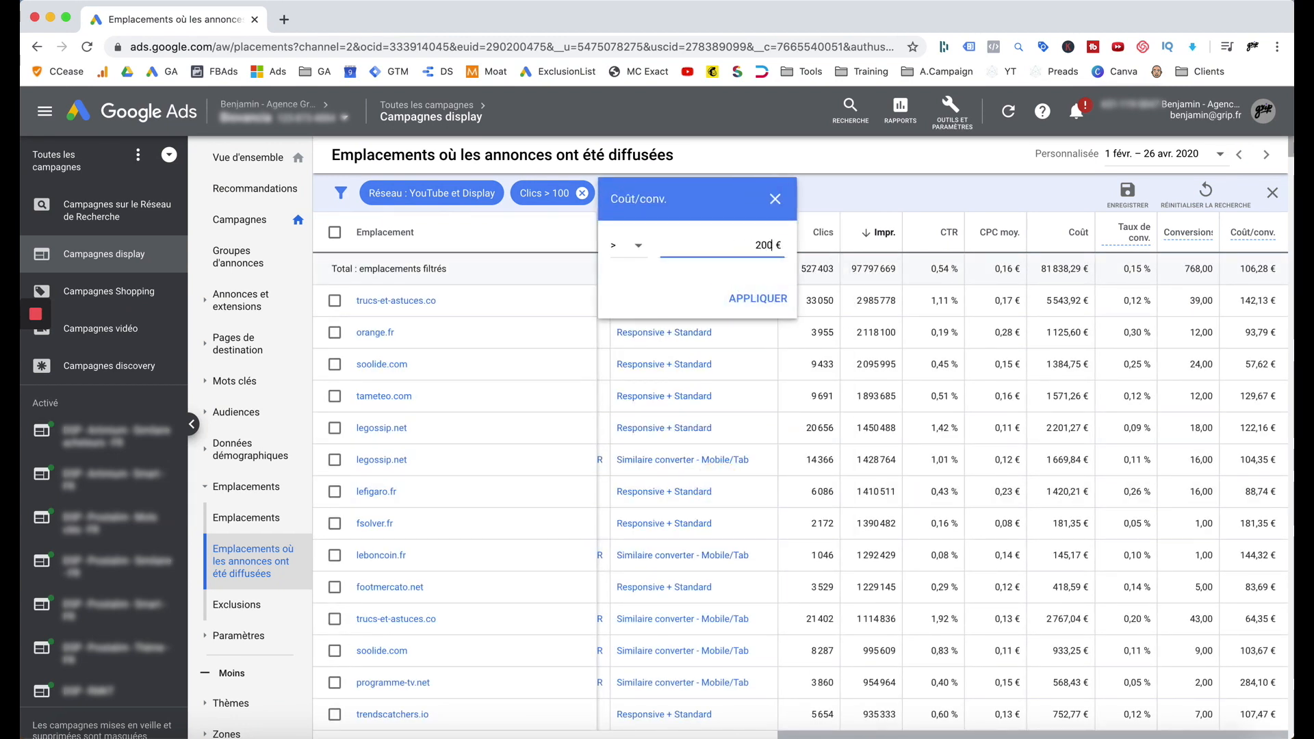
{"action": "left_click", "coordinate": [779, 299]}
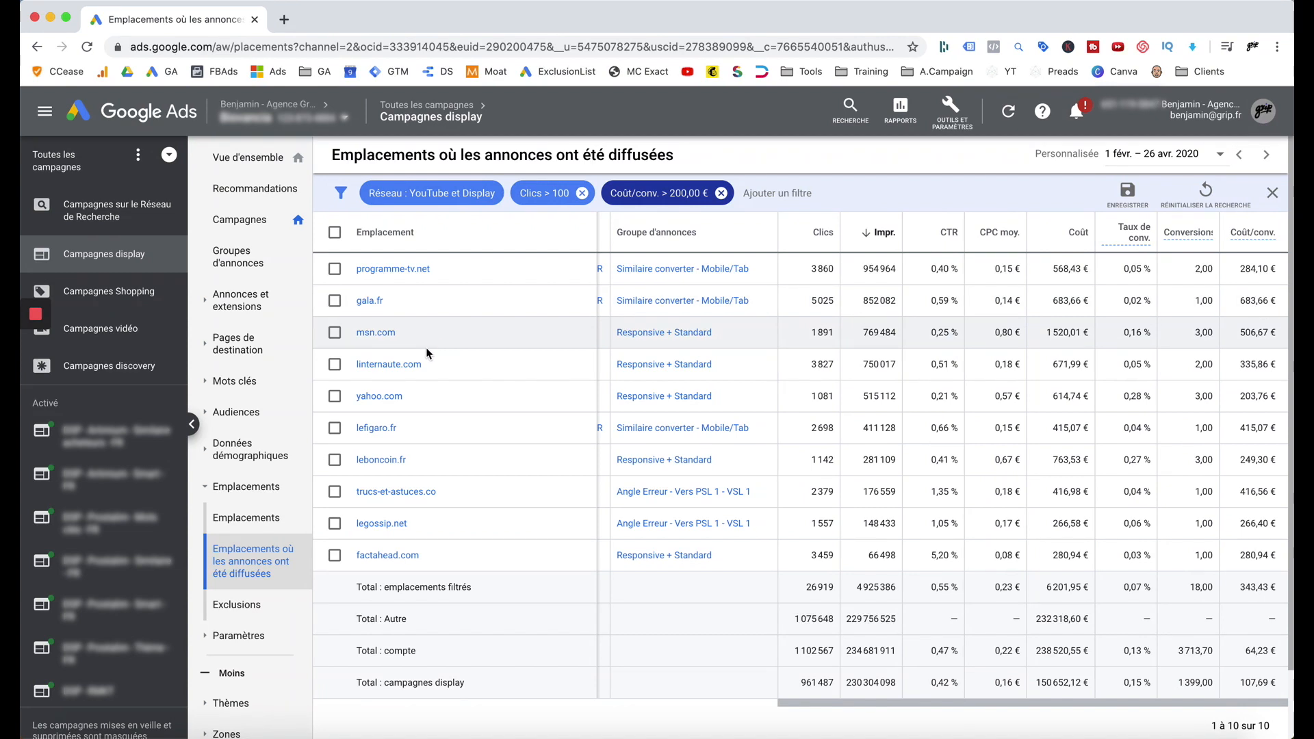
- Review the exclusion options for all filtered placements with the table sorted by ad group, and leave no rows selected
{"action": "left_click", "coordinate": [335, 233]}
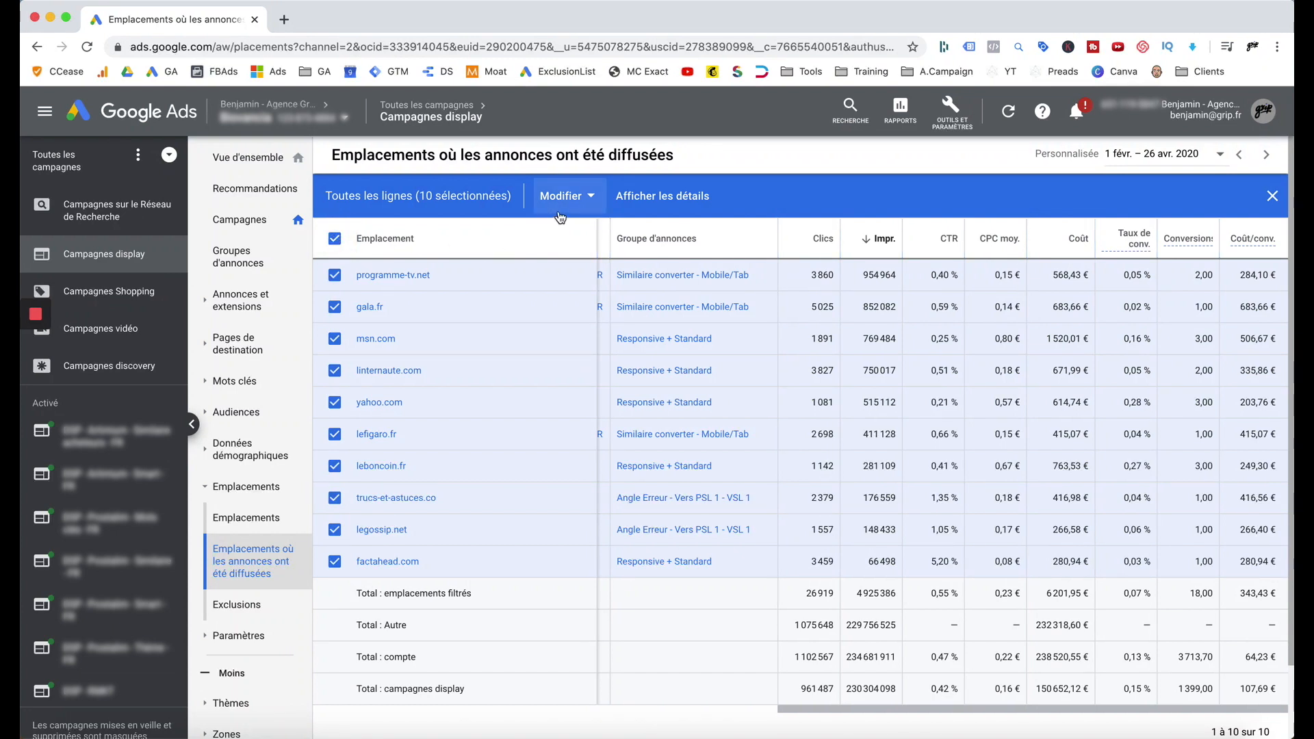
{"action": "left_click", "coordinate": [560, 214]}
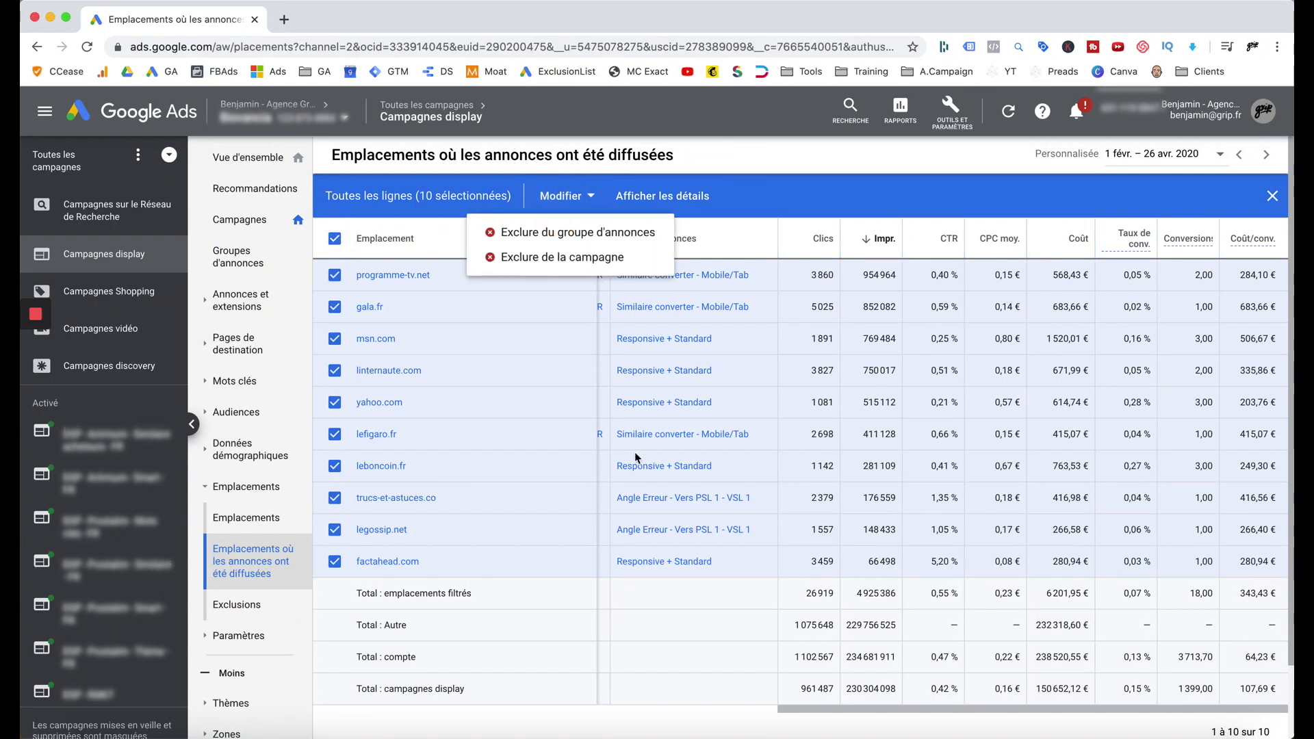
{"action": "left_click", "coordinate": [729, 257]}
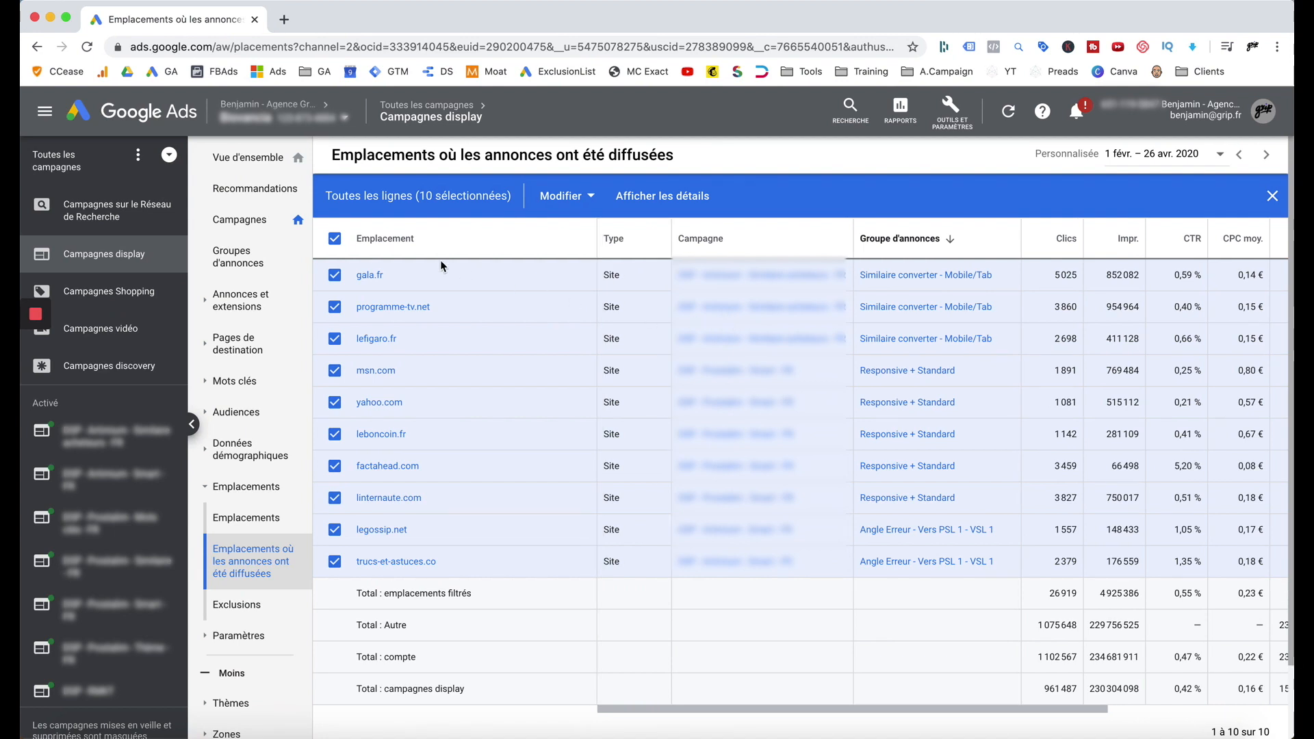
{"action": "left_click", "coordinate": [569, 205]}
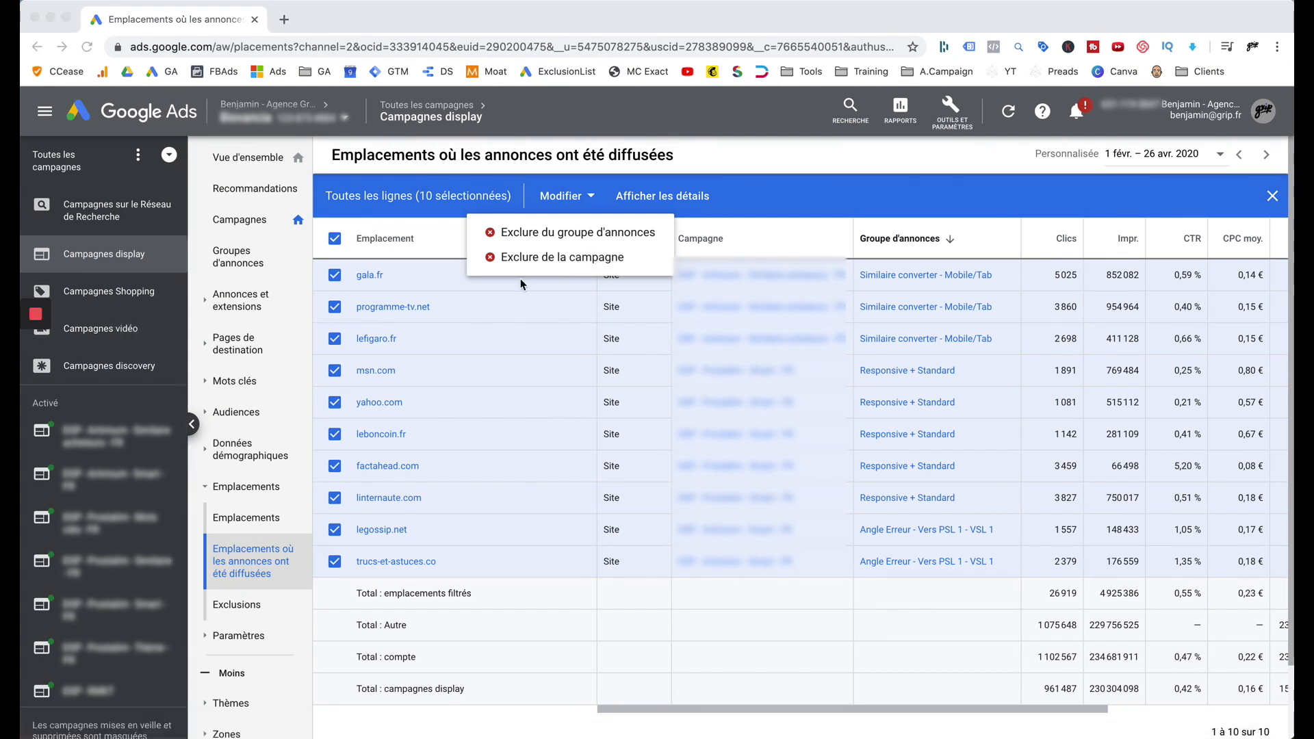
{"action": "left_click", "coordinate": [338, 240]}
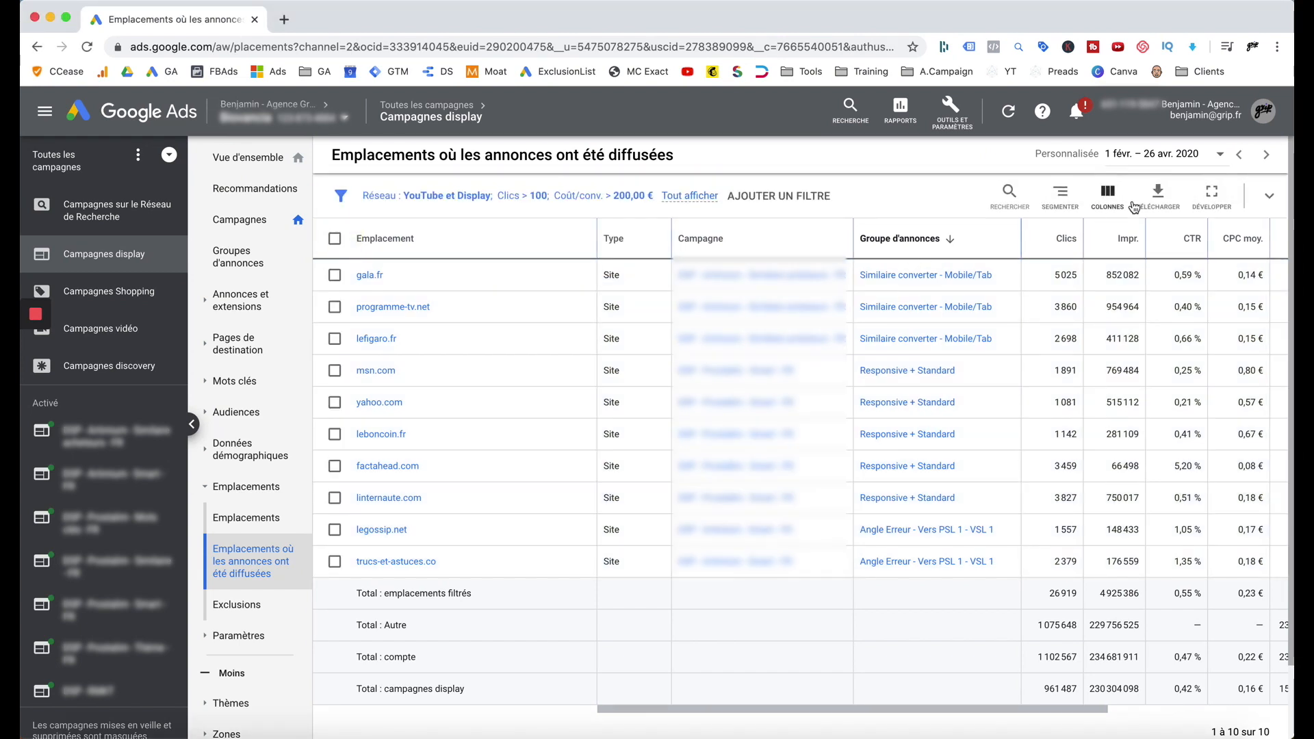
- Download the filtered placements report as .xlsx and open it in Google Sheets
{"action": "left_click", "coordinate": [1156, 204]}
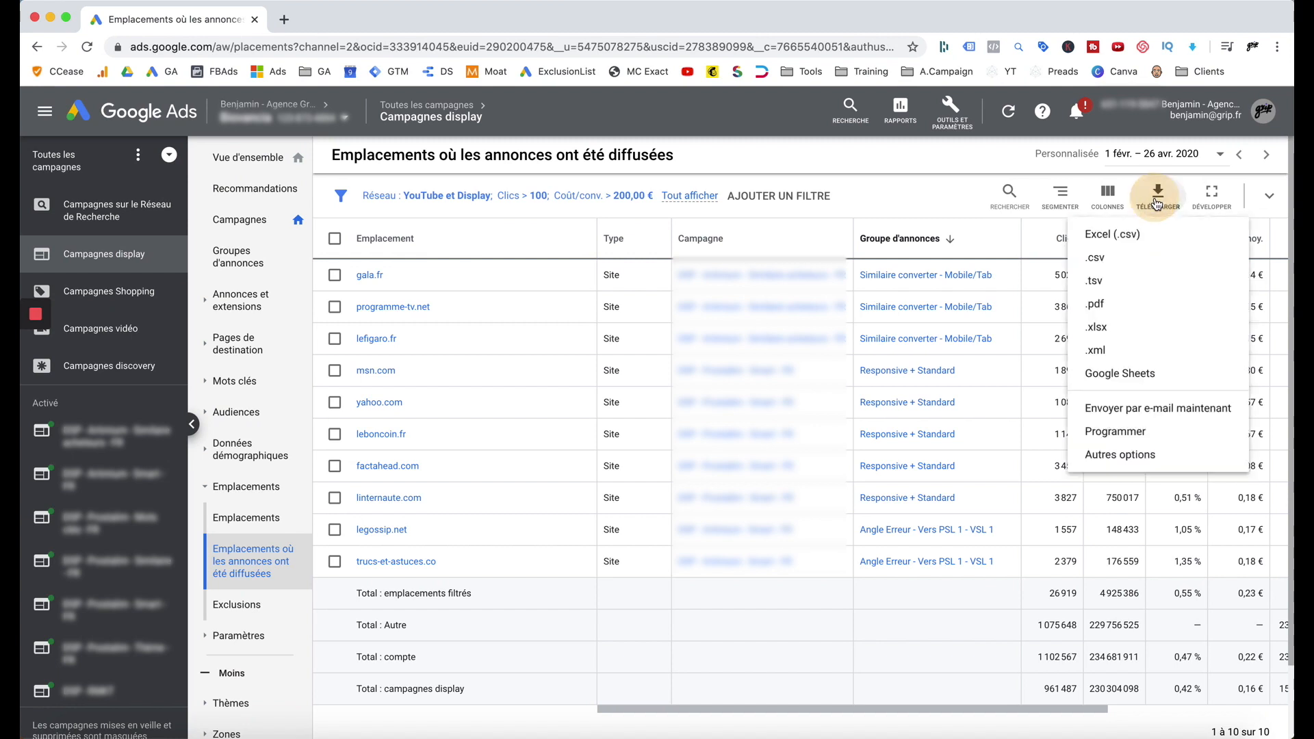
{"action": "left_click", "coordinate": [1157, 346]}
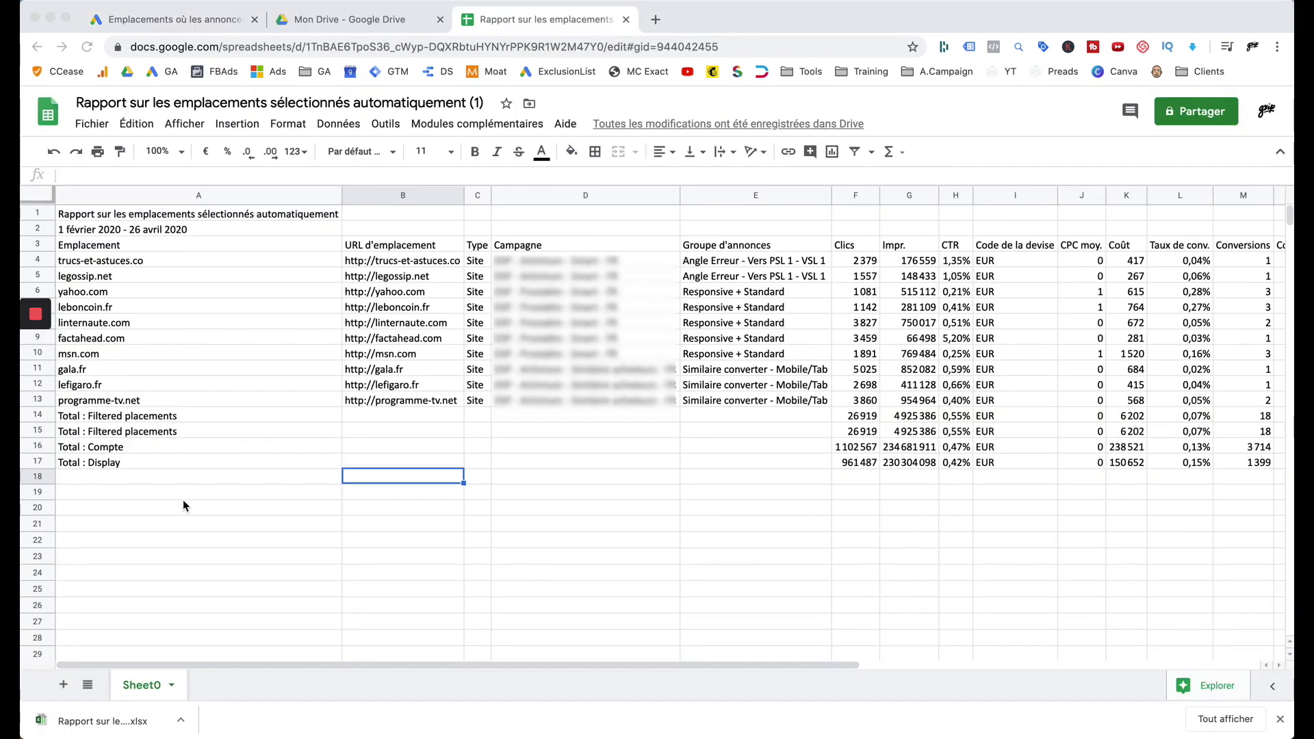
{"action": "left_click", "coordinate": [110, 260]}
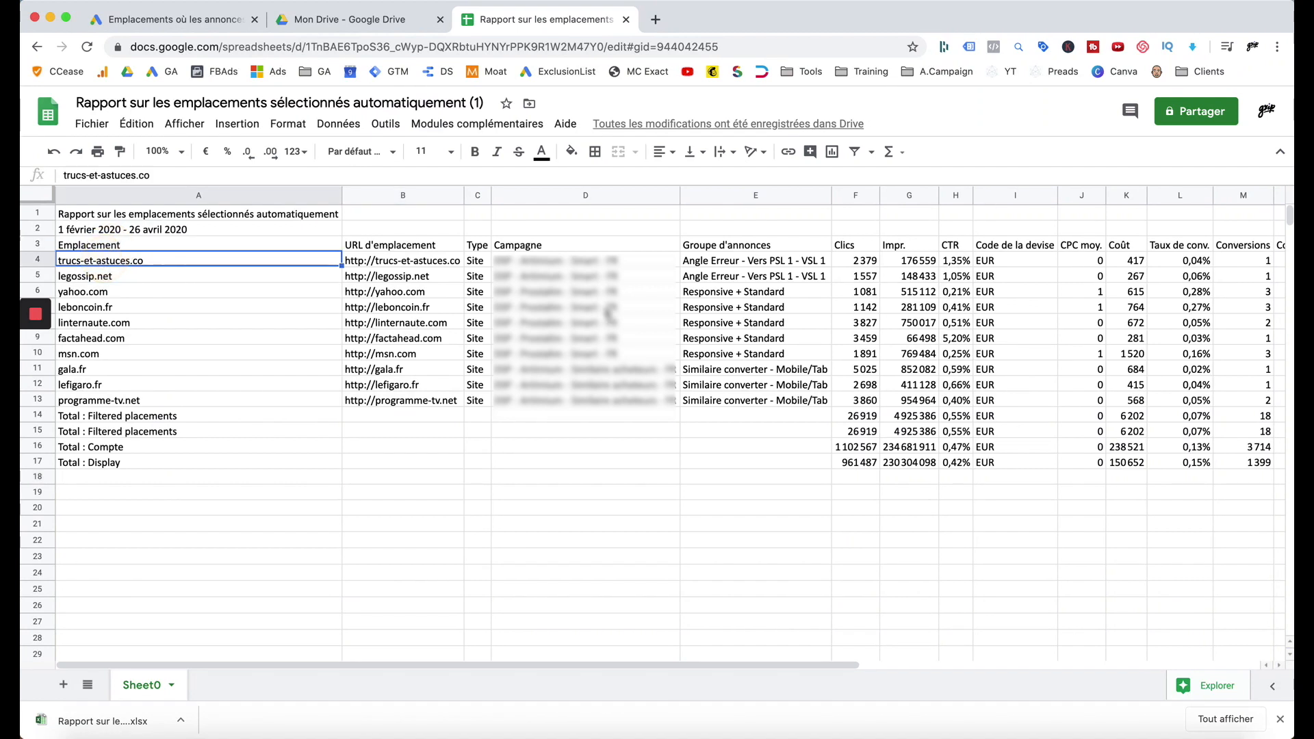
{"action": "left_click", "coordinate": [212, 19]}
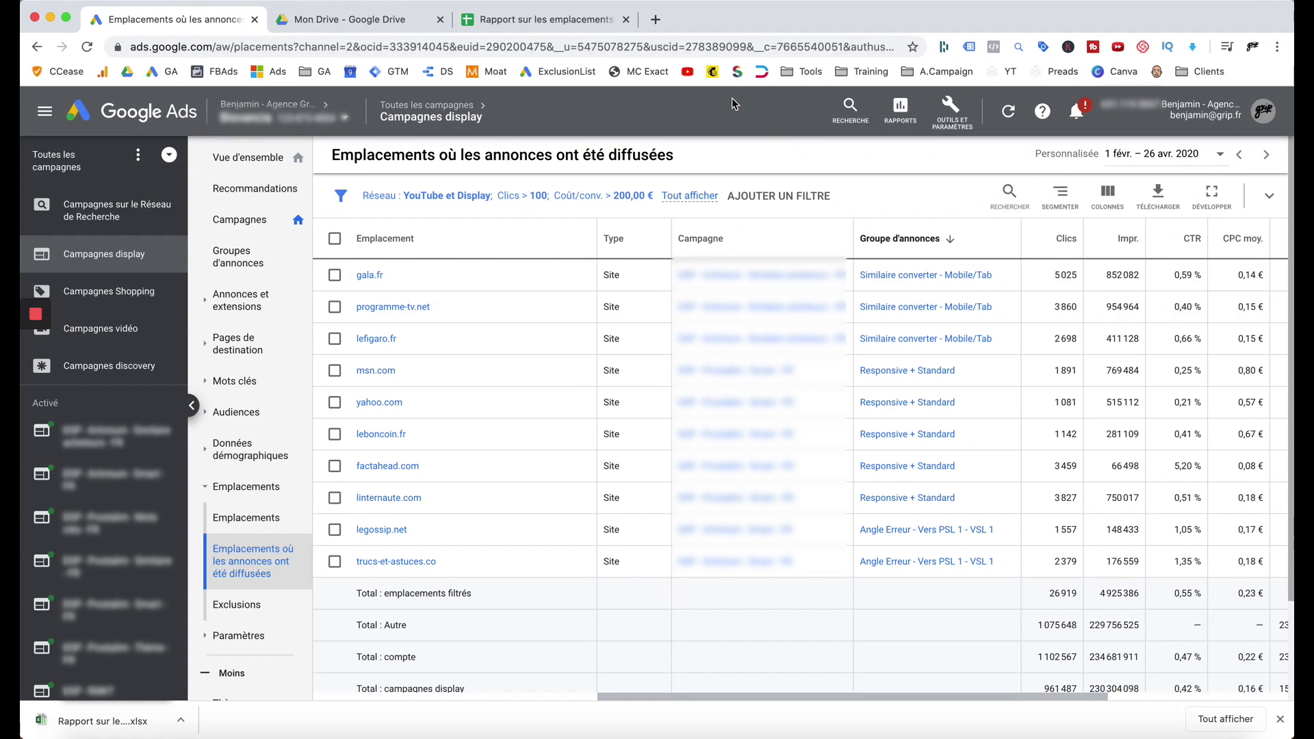
{"action": "left_click", "coordinate": [575, 19]}
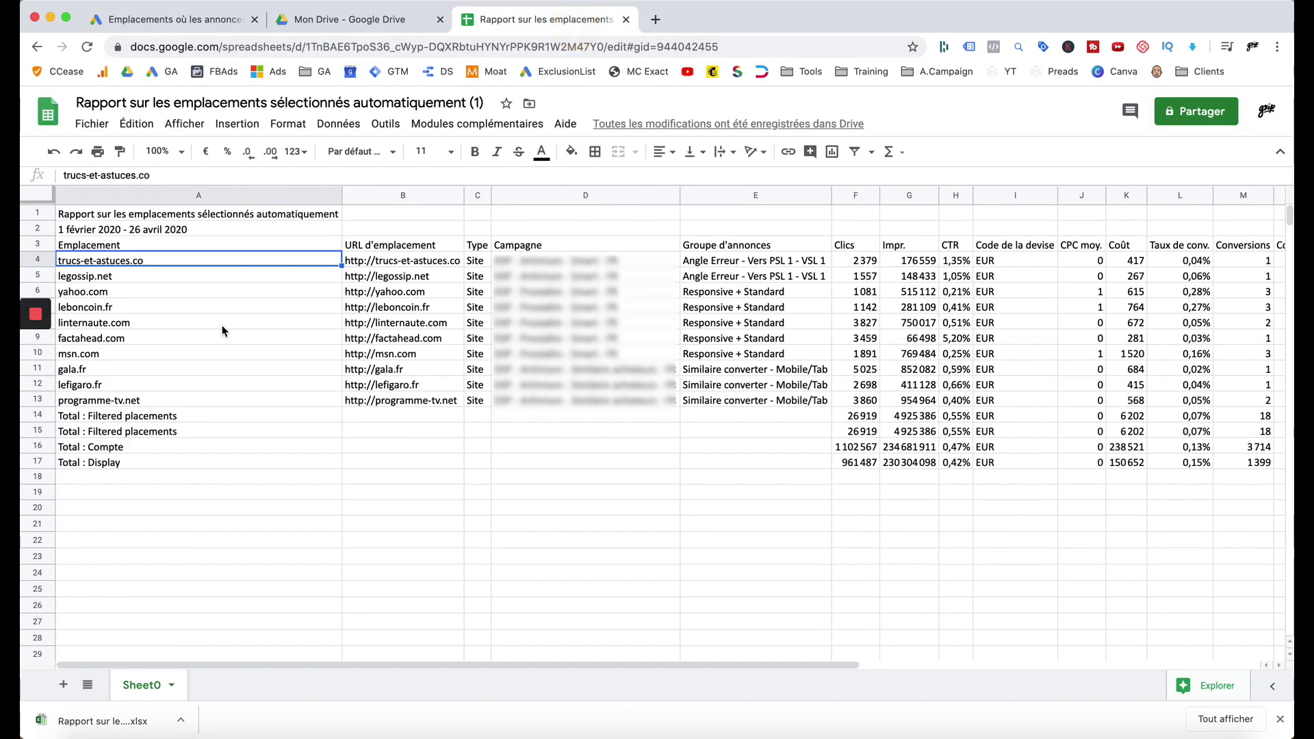
- Copy the placement domains from trucs-et-astuces.co to programme-tv.net in cells A4:A13
{"action": "left_click", "coordinate": [133, 277]}
{"action": "left_click", "coordinate": [124, 261]}
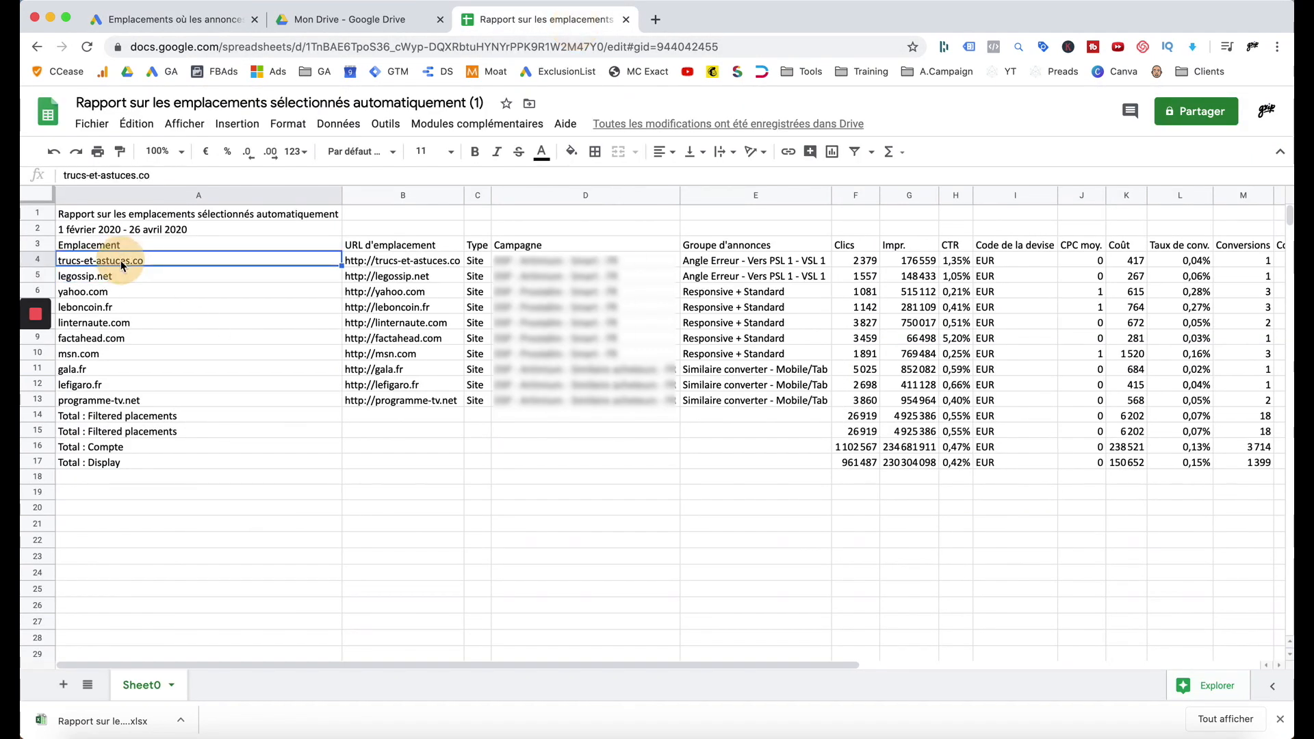
{"action": "left_click", "coordinate": [100, 405], "text": "shift"}
{"action": "key", "text": "super+c"}
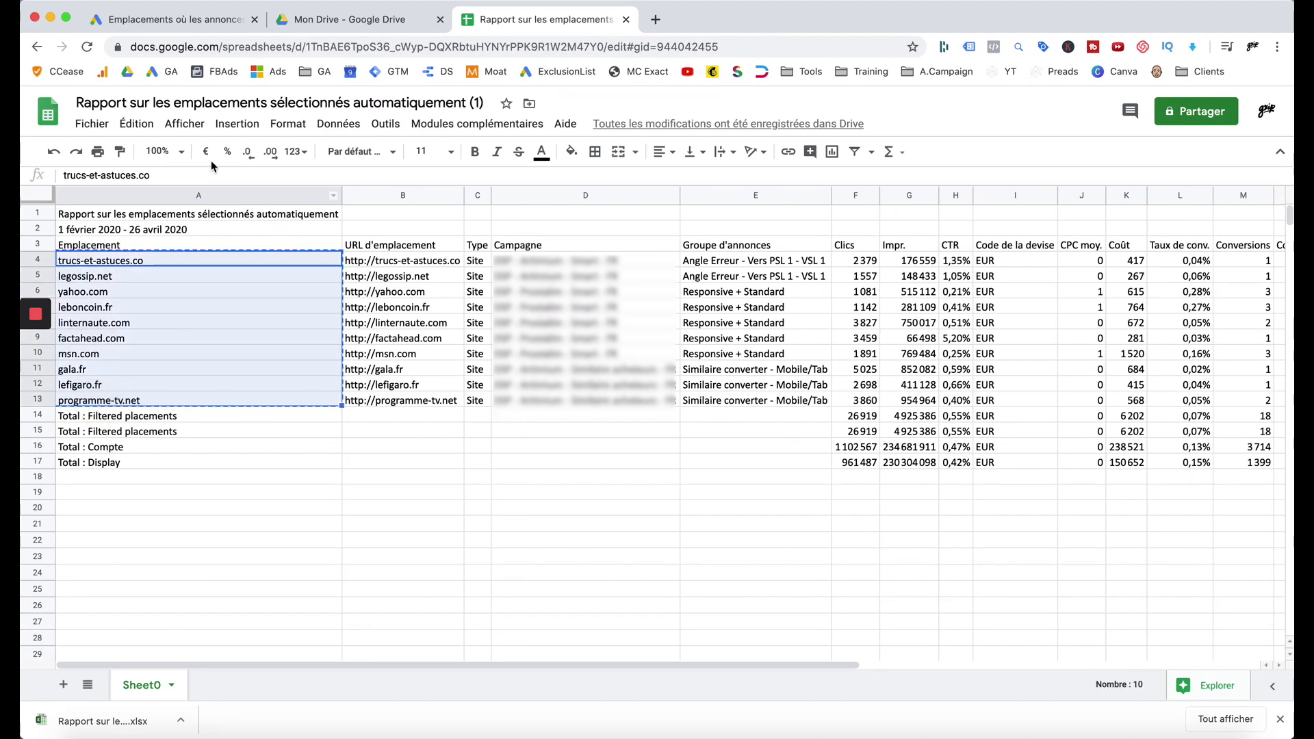
- Switch to Google Ads and start a new list in the placement exclusion lists
{"action": "left_click", "coordinate": [175, 25]}
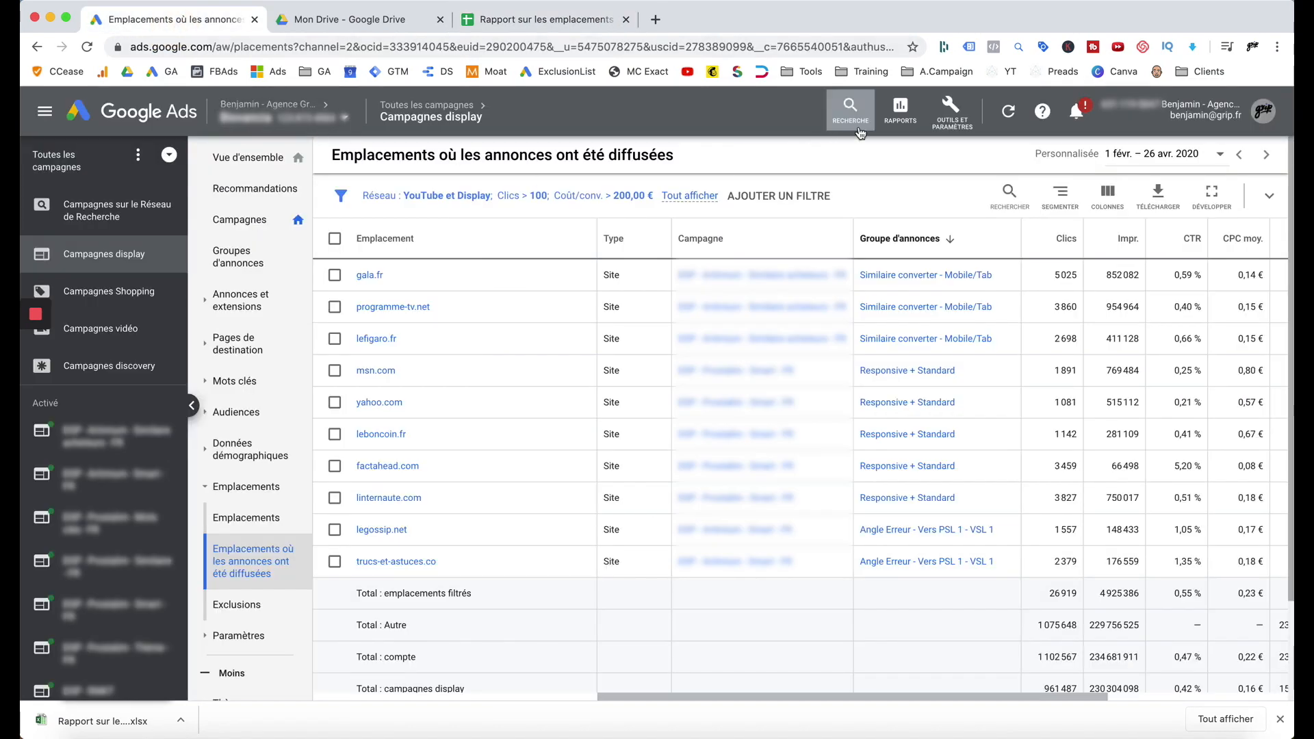
{"action": "left_click", "coordinate": [952, 123]}
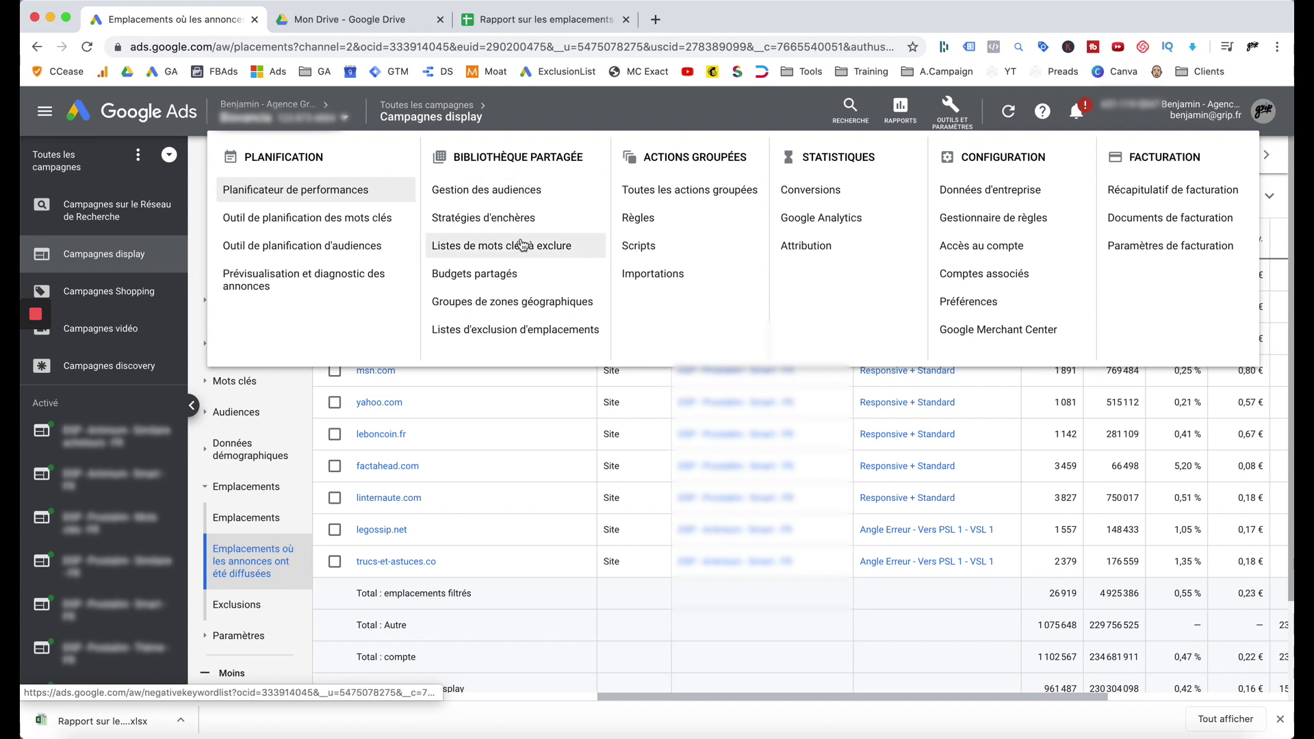
{"action": "left_click", "coordinate": [515, 333]}
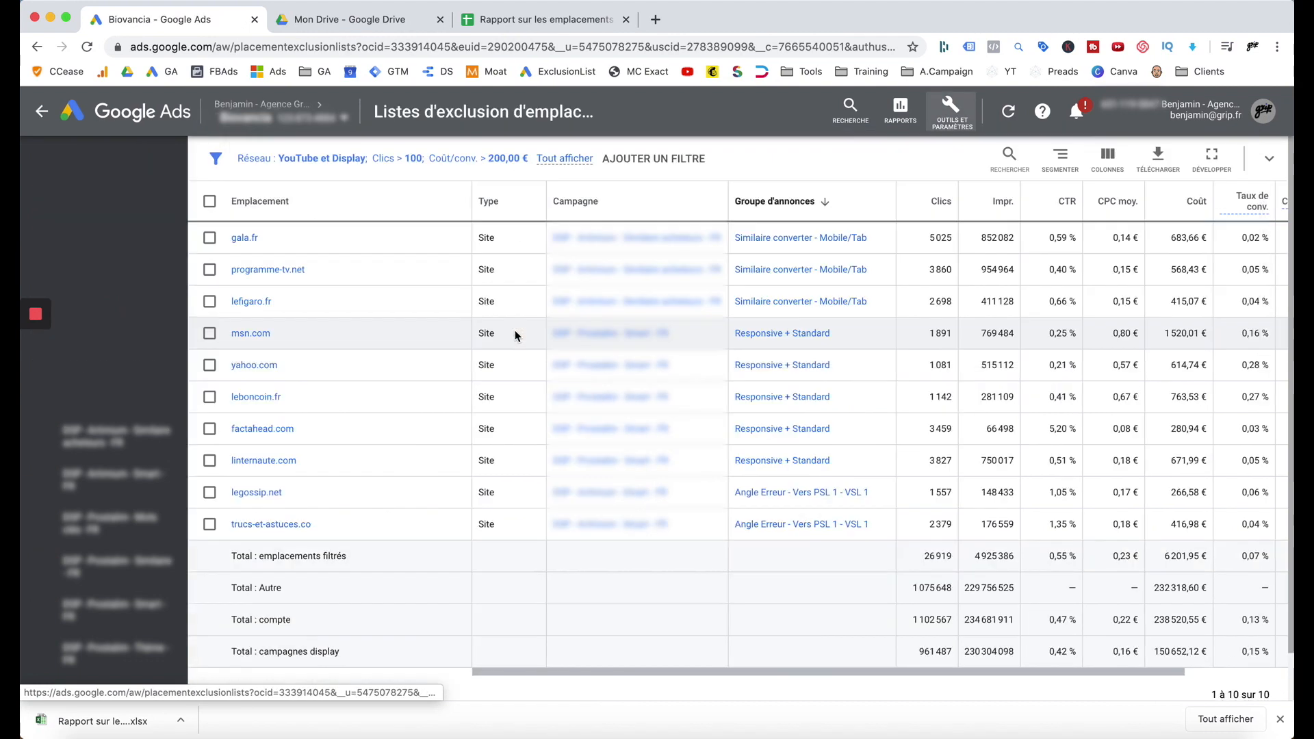
{"action": "left_click", "coordinate": [365, 173]}
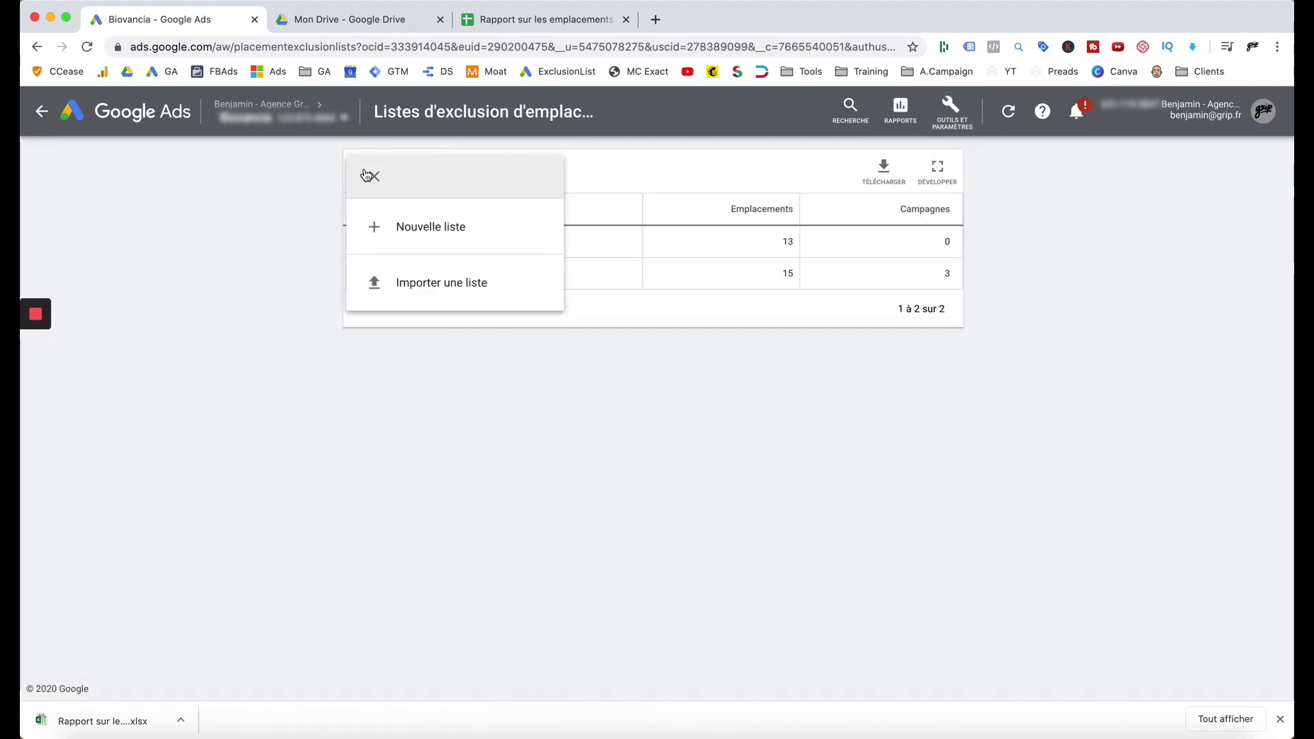
{"action": "left_click", "coordinate": [384, 226]}
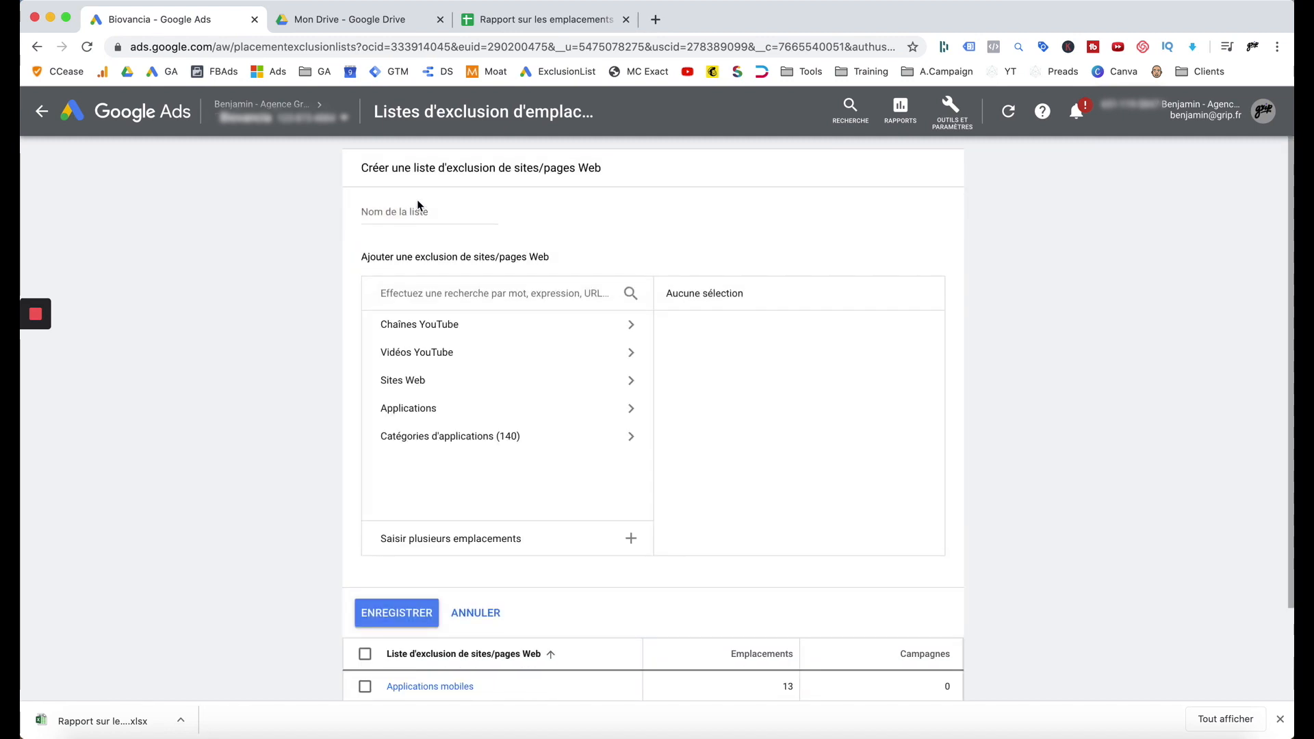
- Name the new exclusion list "Emplacements à exclure"
{"action": "left_click", "coordinate": [410, 211]}
{"action": "type", "text": "Emplacee"}
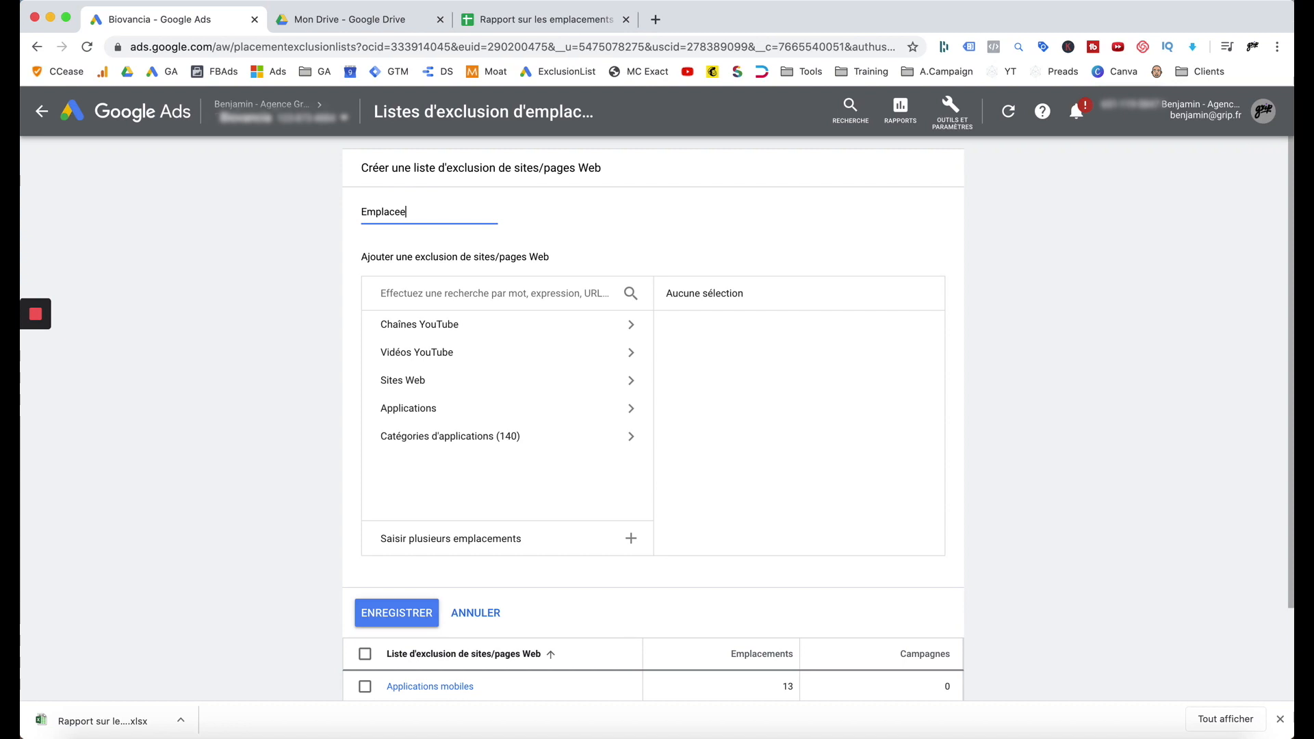
{"action": "key", "text": "BackSpace"}
{"action": "type", "text": "ments à exclure"}
- Add the ten copied placement domains, trucs-et-astuces.co to programme-tv.net, to the new exclusion list and save it
{"action": "left_click", "coordinate": [445, 539]}
{"action": "key", "text": "super+v"}
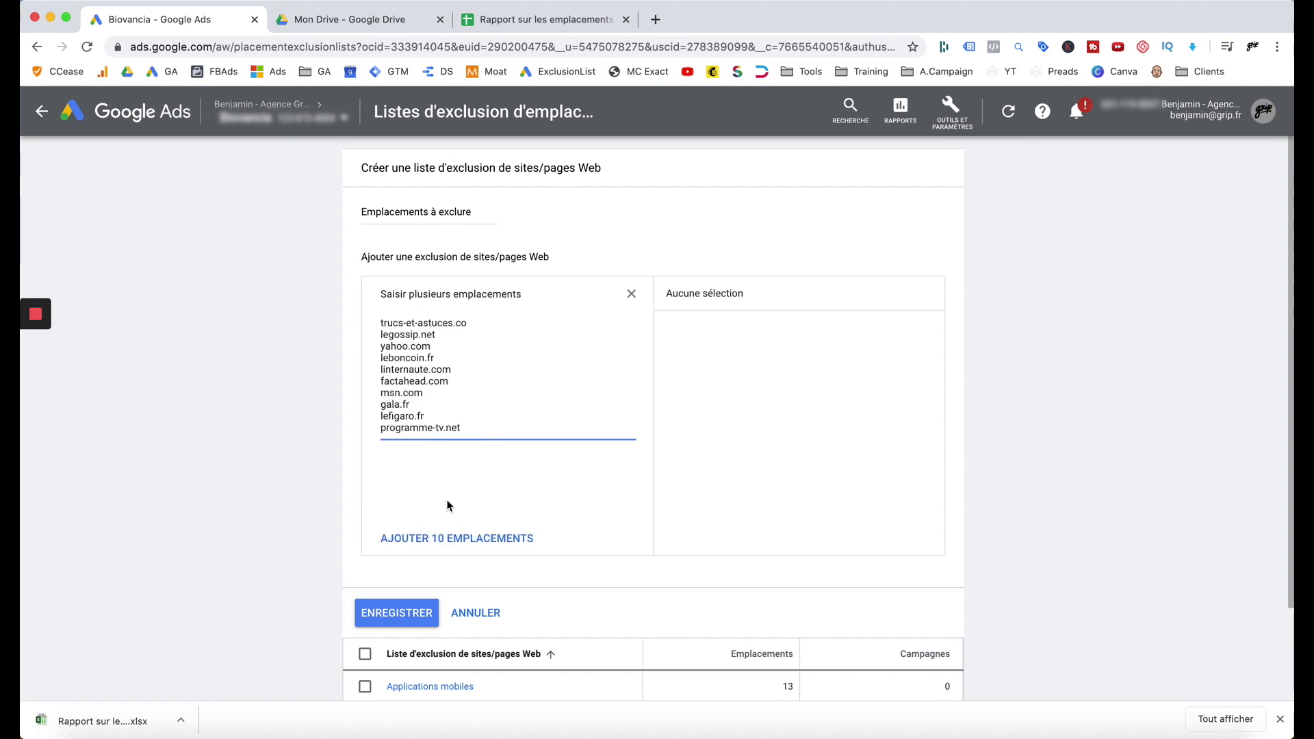
{"action": "left_click", "coordinate": [440, 538]}
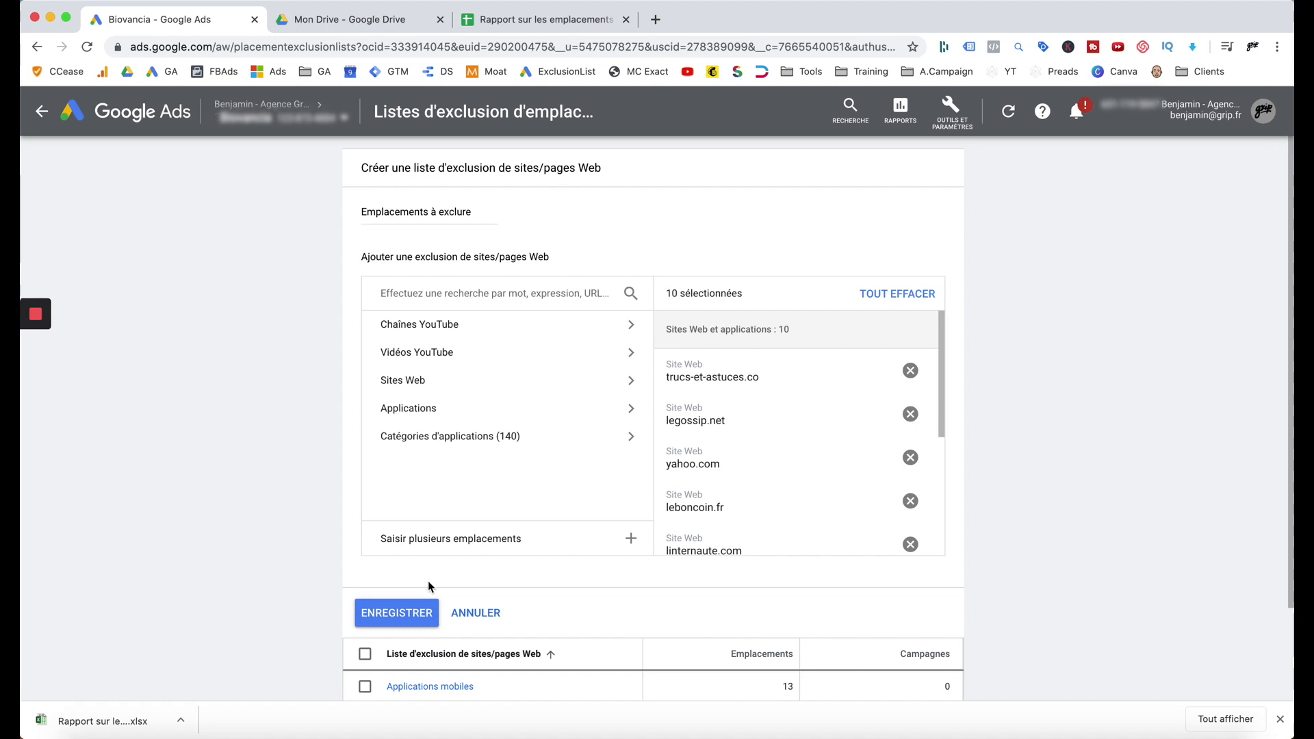
{"action": "left_click", "coordinate": [425, 608]}
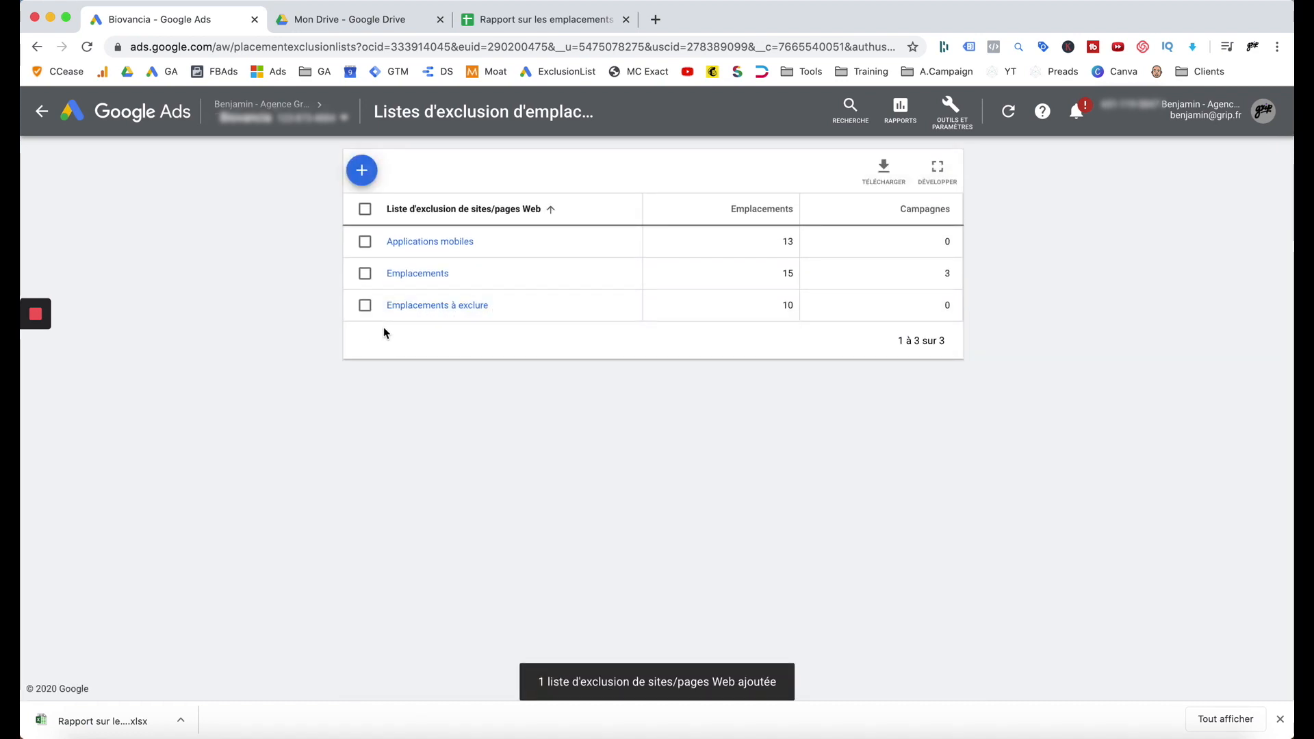
- Apply the "Emplacements à exclure" list to the first three campaigns in the campaign list
{"action": "left_click", "coordinate": [366, 311]}
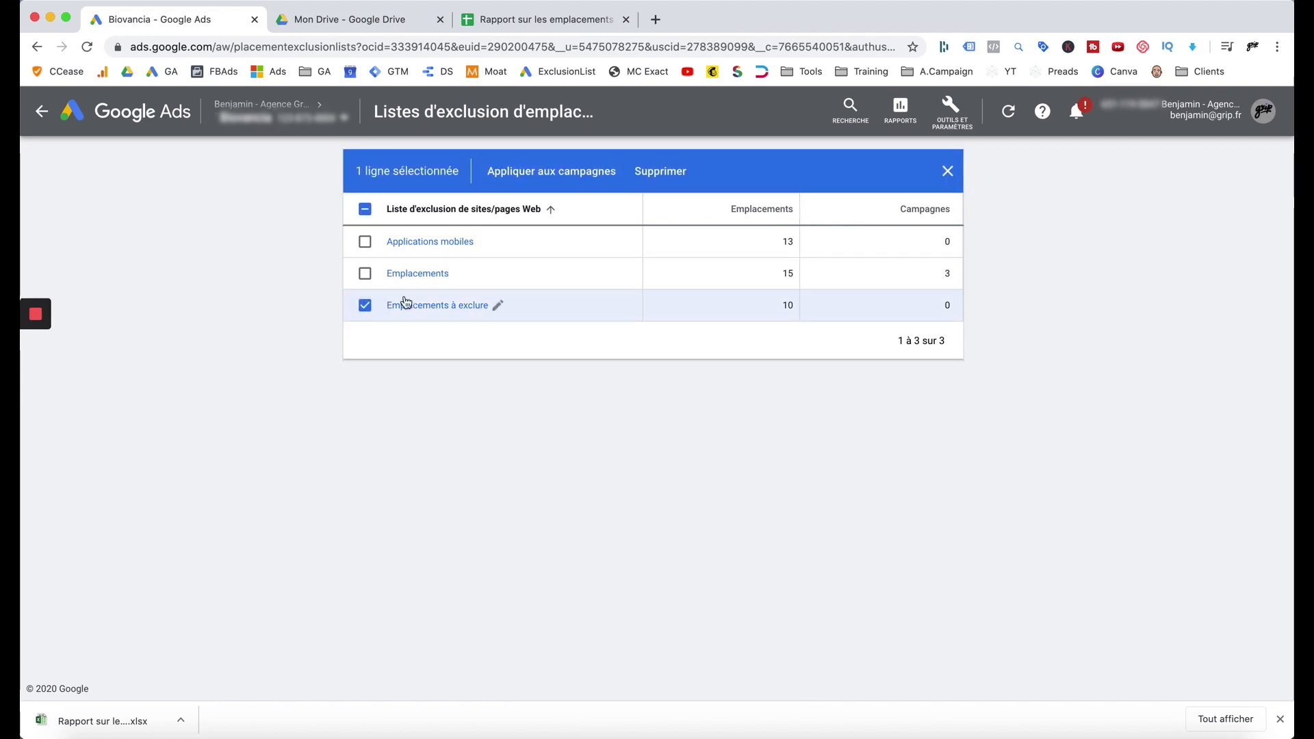
{"action": "left_click", "coordinate": [552, 172]}
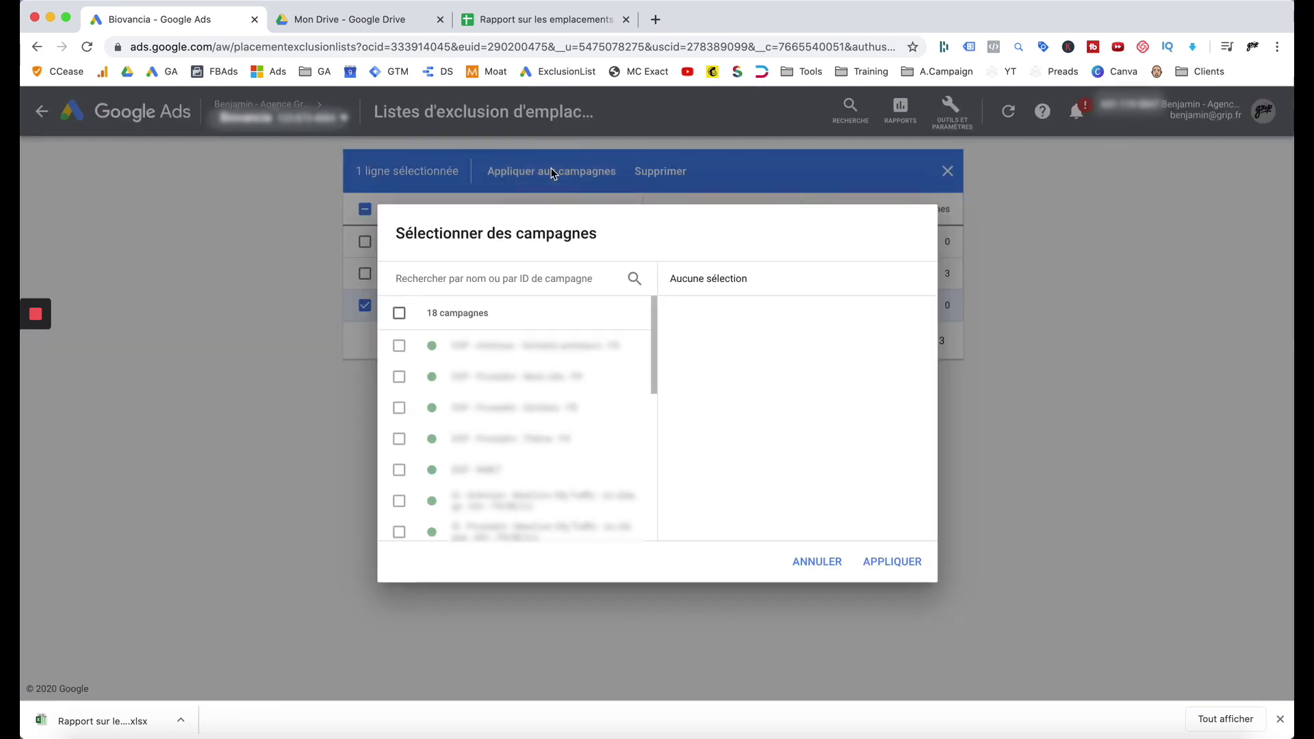
{"action": "left_click", "coordinate": [405, 356]}
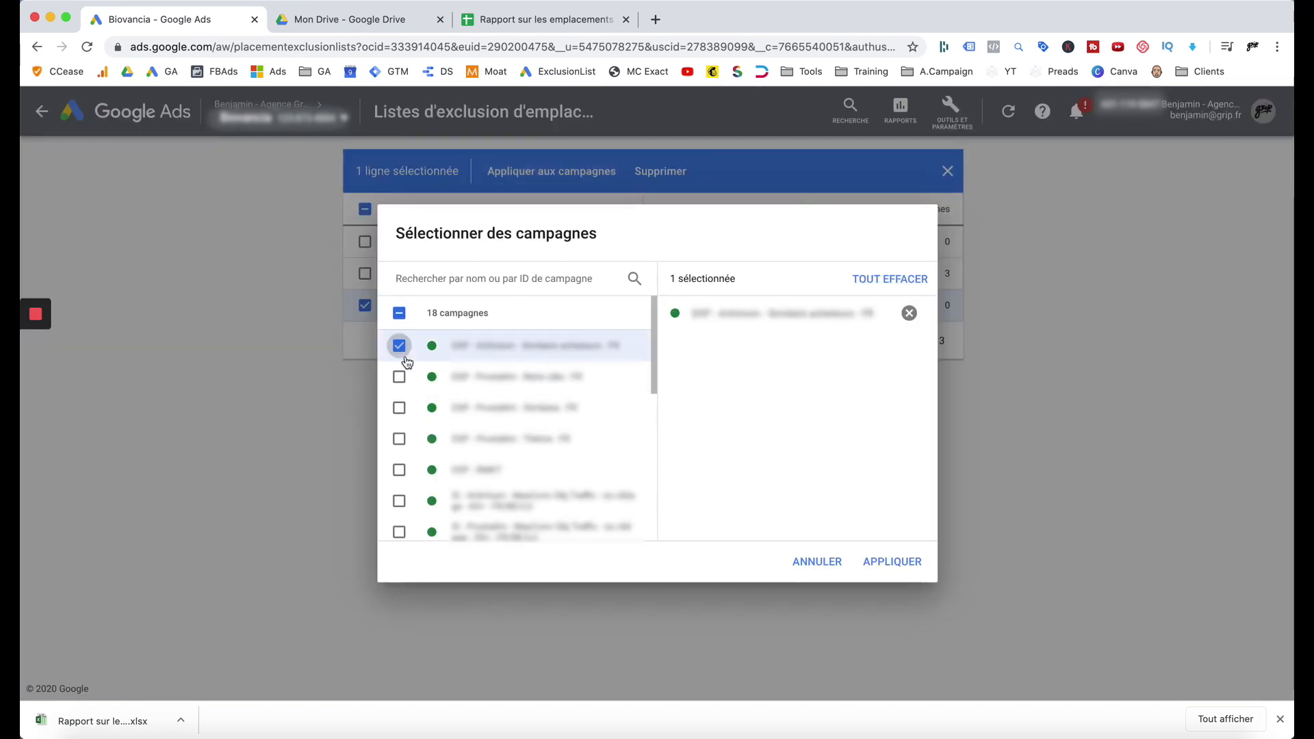
{"action": "left_click", "coordinate": [399, 377]}
{"action": "left_click", "coordinate": [399, 408]}
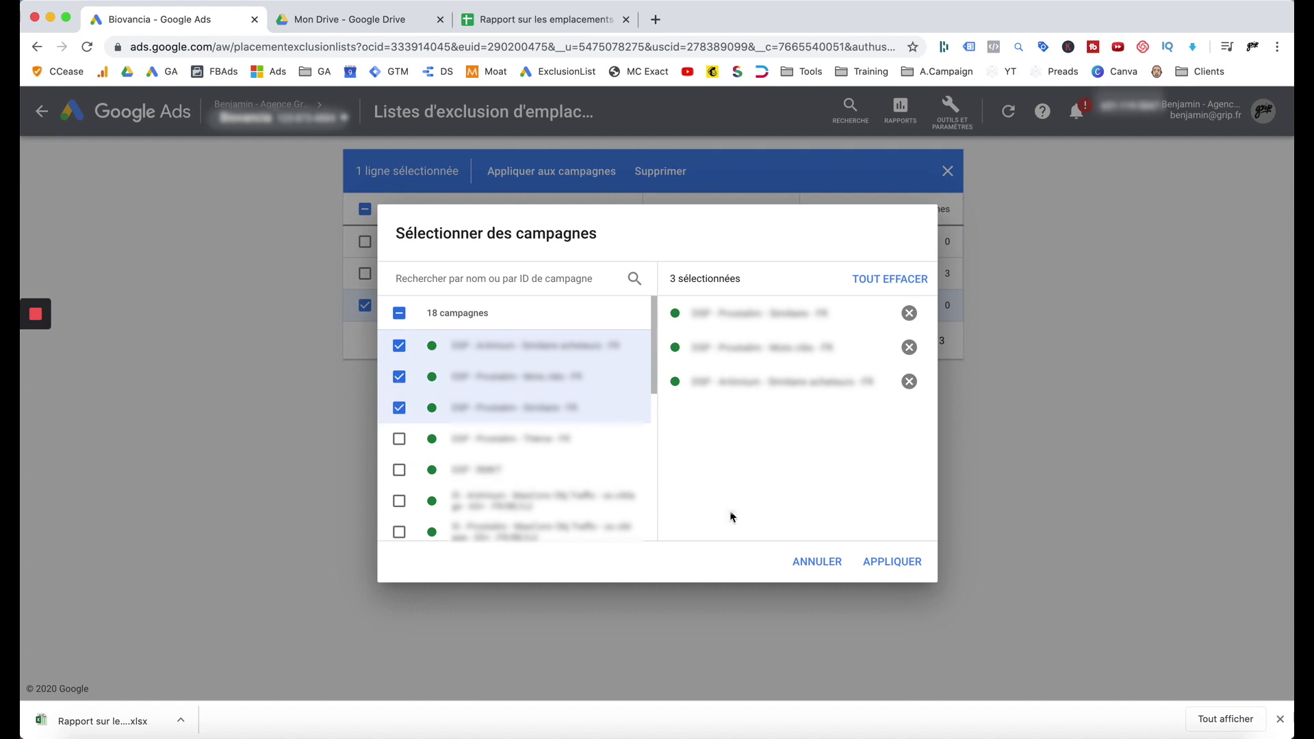
{"action": "left_click", "coordinate": [872, 558]}
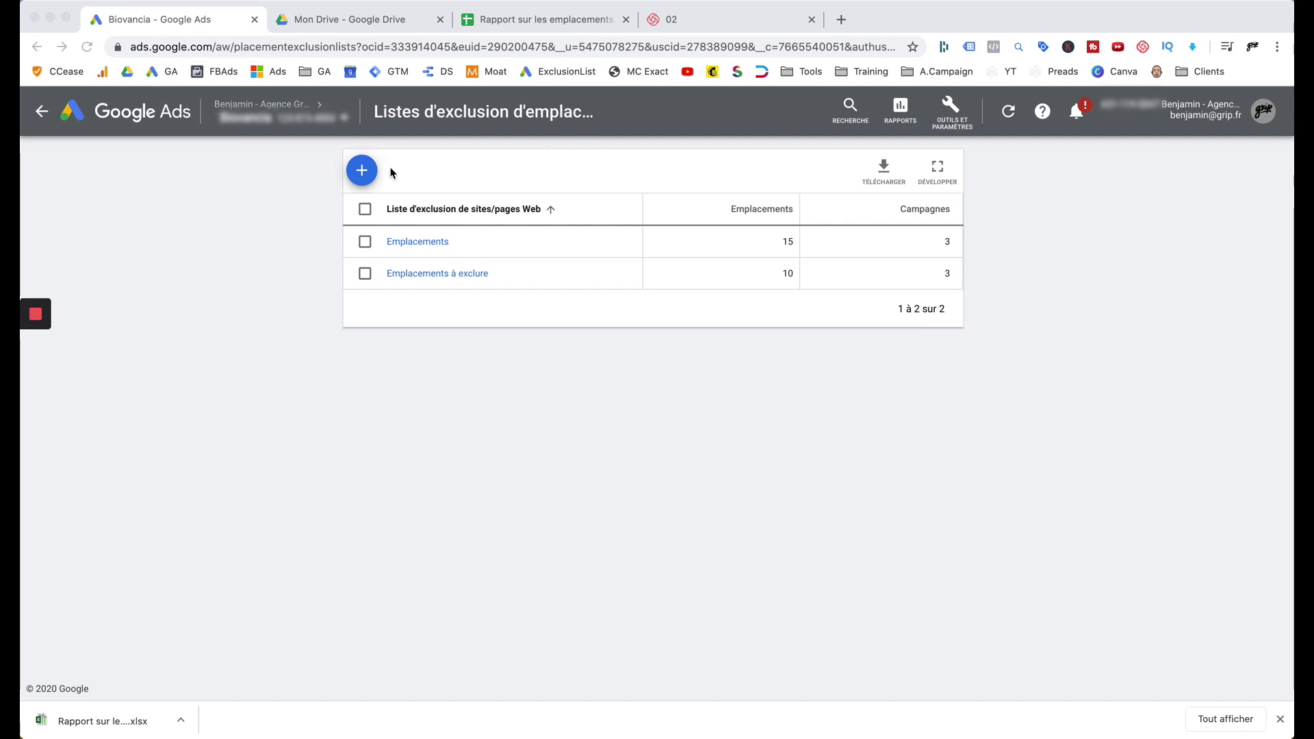
- Start another placement exclusion list and name it "Applications mobiles"
{"action": "left_click", "coordinate": [362, 171]}
{"action": "left_click", "coordinate": [391, 226]}
{"action": "left_click", "coordinate": [424, 219]}
{"action": "type", "text": "Ao"}
{"action": "type", "text": "plications mobiles"}
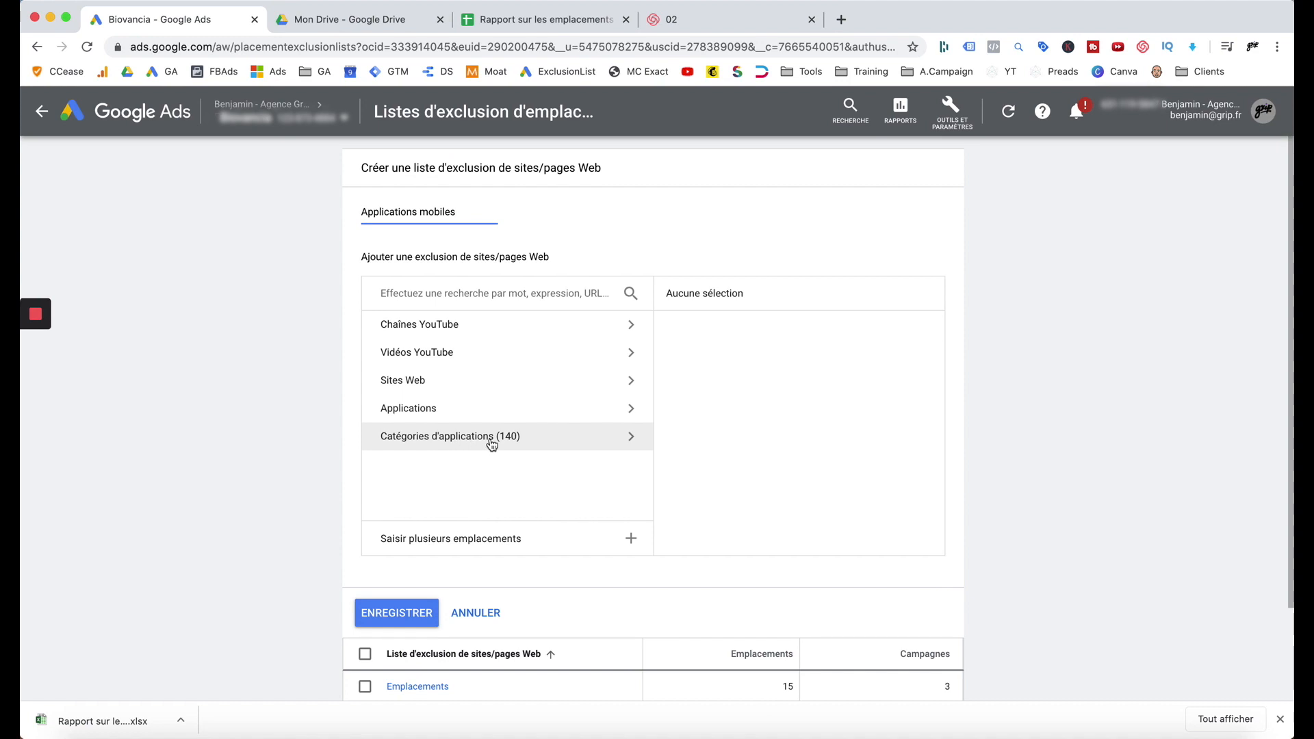
- Exclude the Apple App Store app categories Book, Business, Catalogs, Education and Entertainment
{"action": "left_click", "coordinate": [618, 432]}
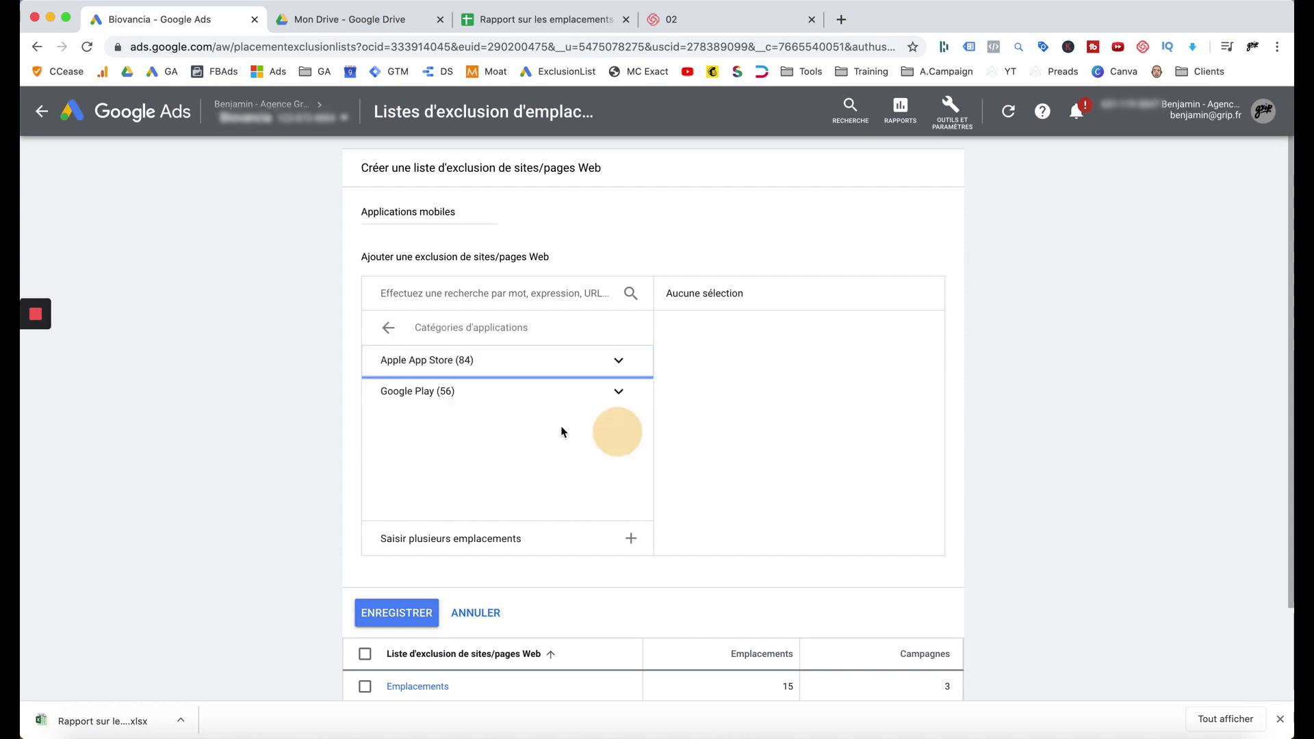
{"action": "scroll", "coordinate": [547, 423], "scroll_direction": "down", "scroll_amount": 1}
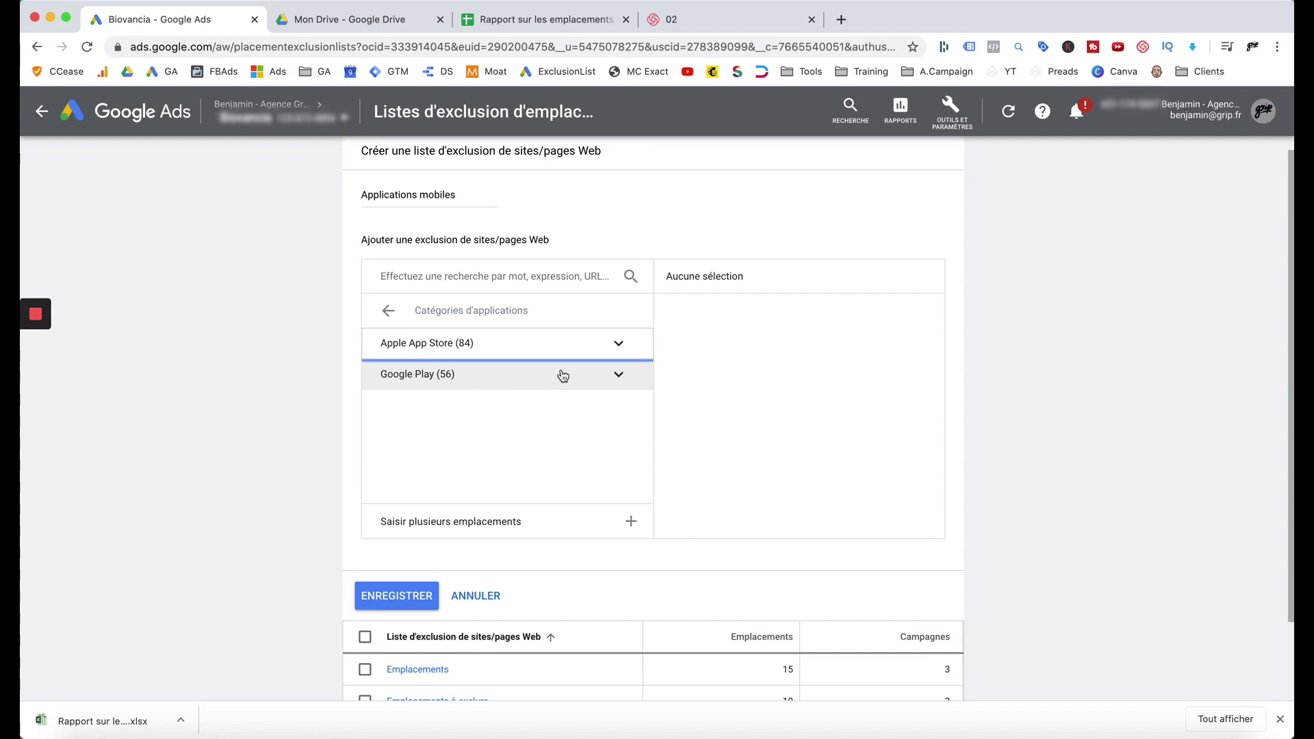
{"action": "left_click", "coordinate": [605, 347]}
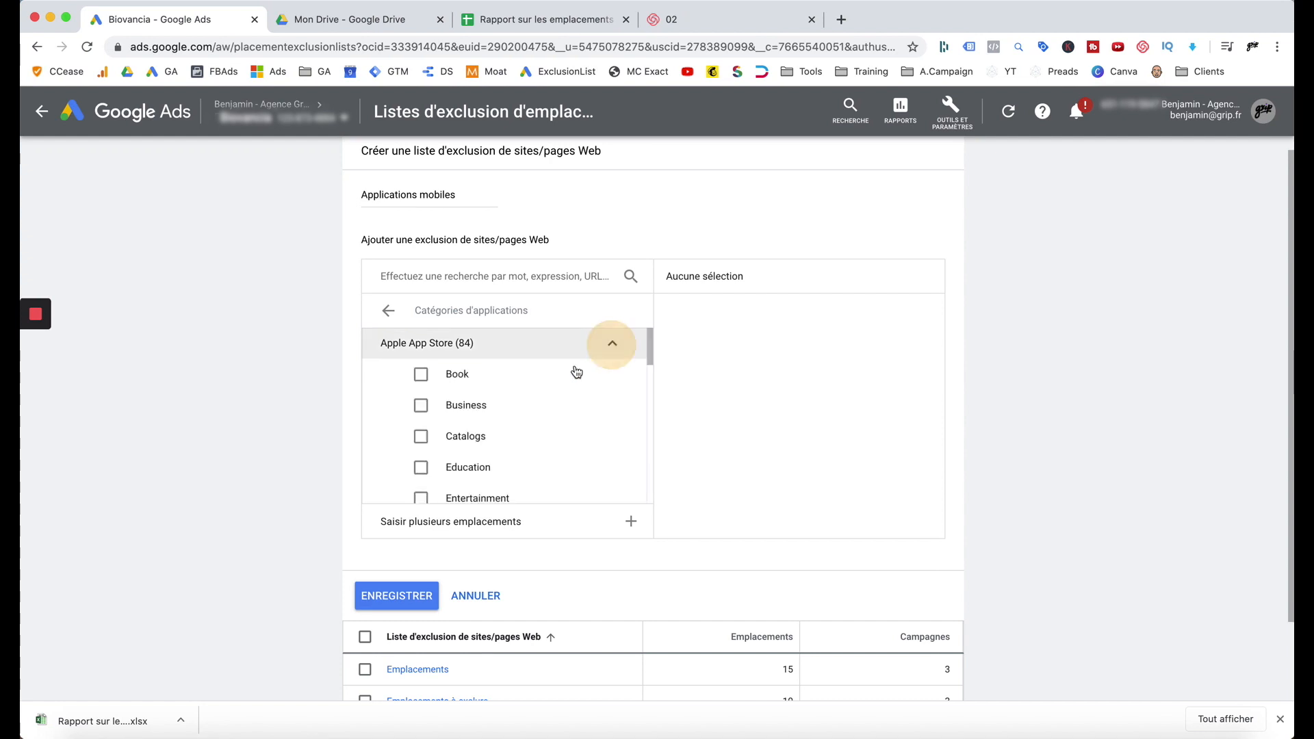
{"action": "scroll", "coordinate": [553, 389], "scroll_direction": "down", "scroll_amount": 1}
{"action": "left_click", "coordinate": [421, 359]}
{"action": "left_click", "coordinate": [421, 389]}
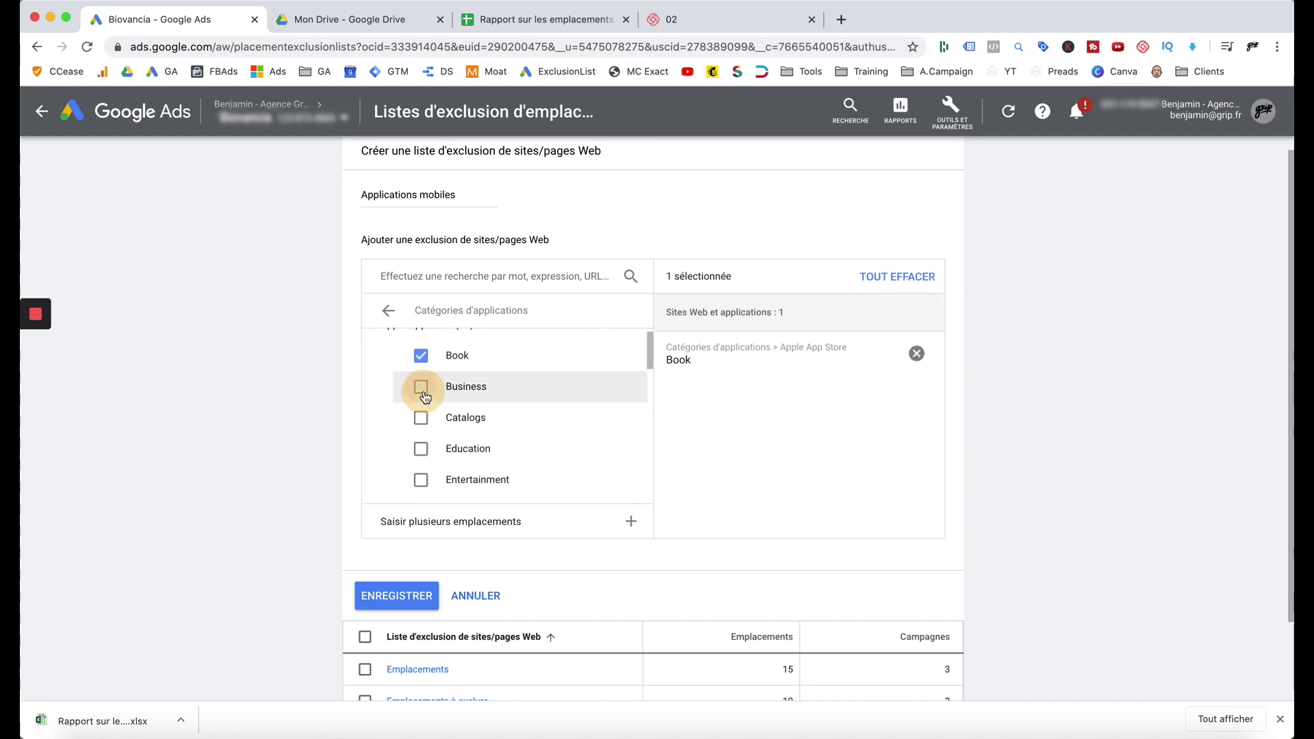
{"action": "left_click", "coordinate": [421, 419]}
{"action": "scroll", "coordinate": [422, 419], "scroll_direction": "down", "scroll_amount": 1}
{"action": "left_click", "coordinate": [421, 409]}
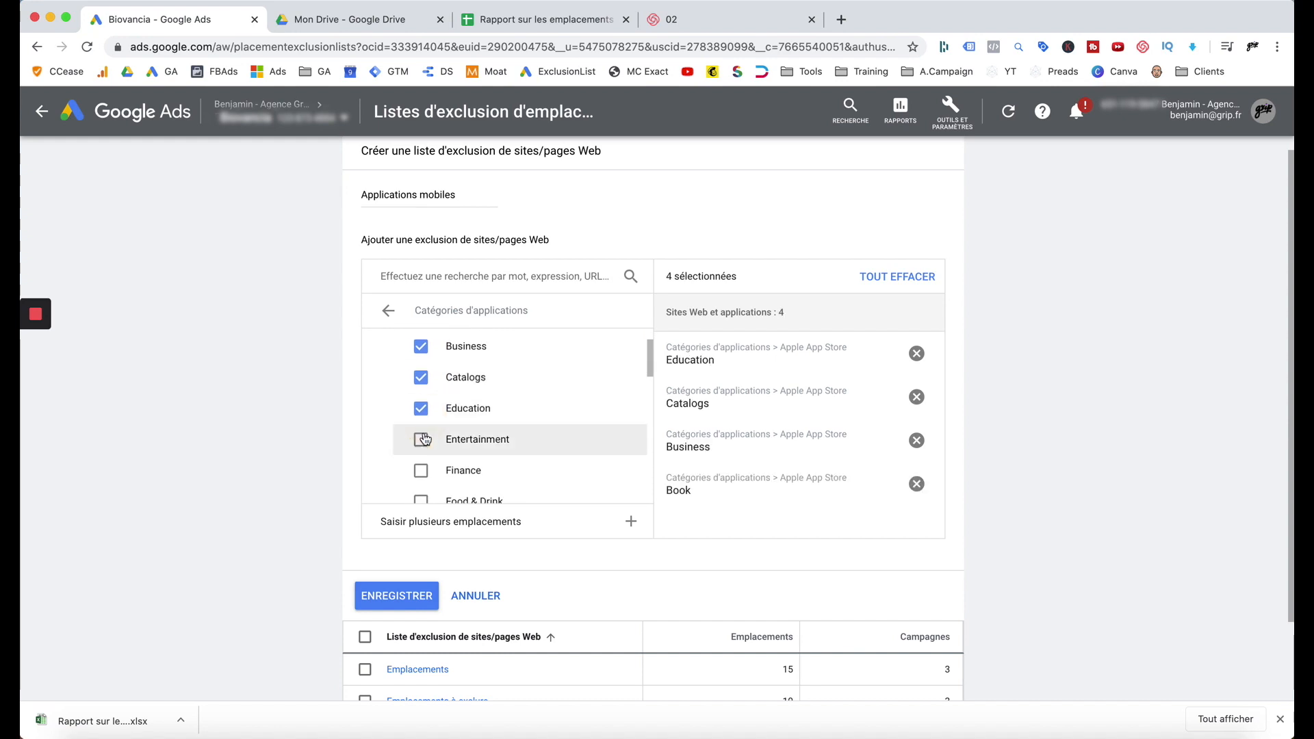
{"action": "left_click", "coordinate": [421, 439]}
{"action": "scroll", "coordinate": [422, 441], "scroll_direction": "down", "scroll_amount": 2}
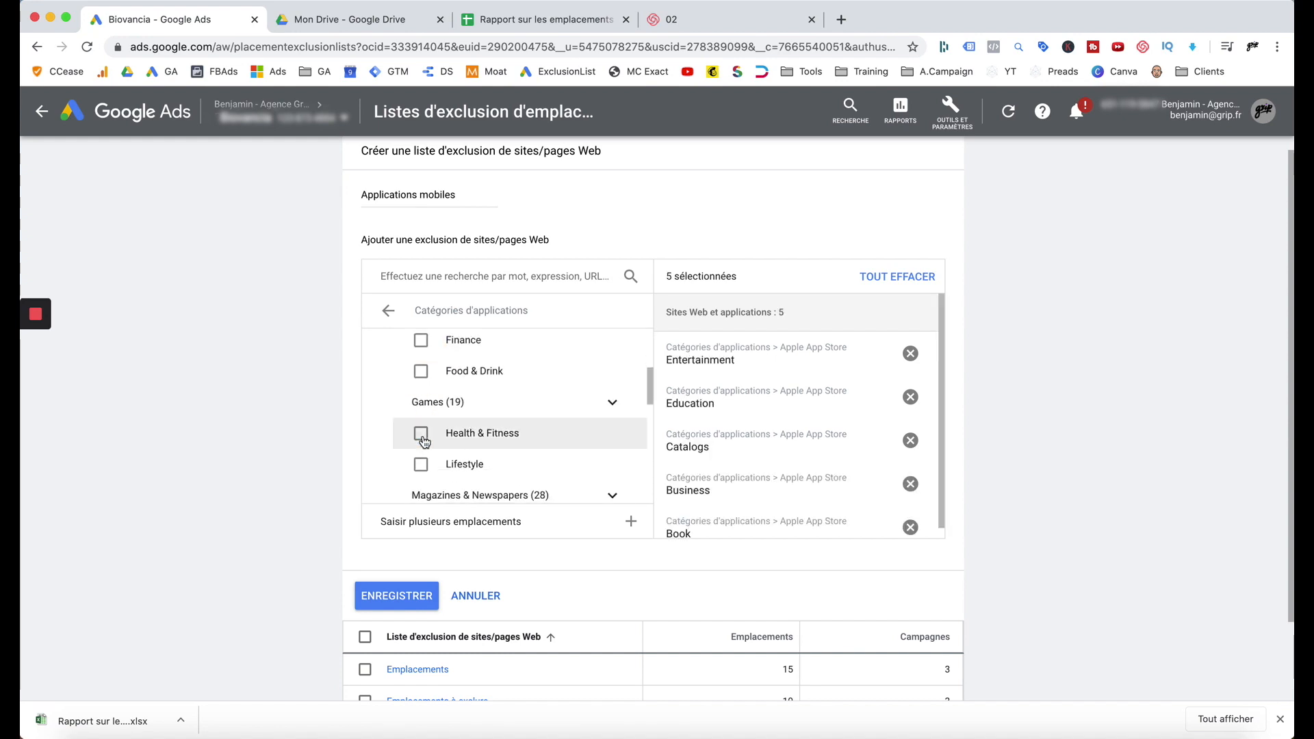
- Exclude the Action, Adventure, Arcade and Board subcategories of the Apple App Store Games category
{"action": "left_click", "coordinate": [607, 406]}
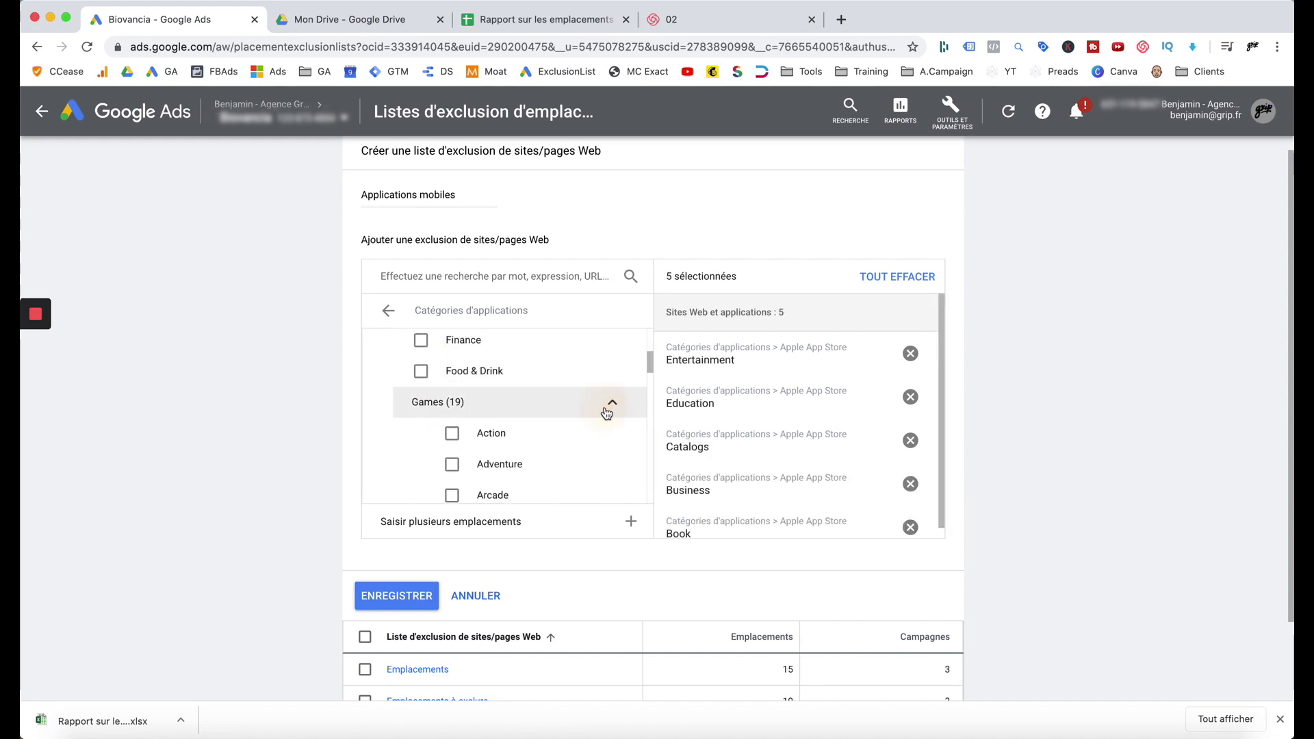
{"action": "scroll", "coordinate": [492, 412], "scroll_direction": "down", "scroll_amount": 1}
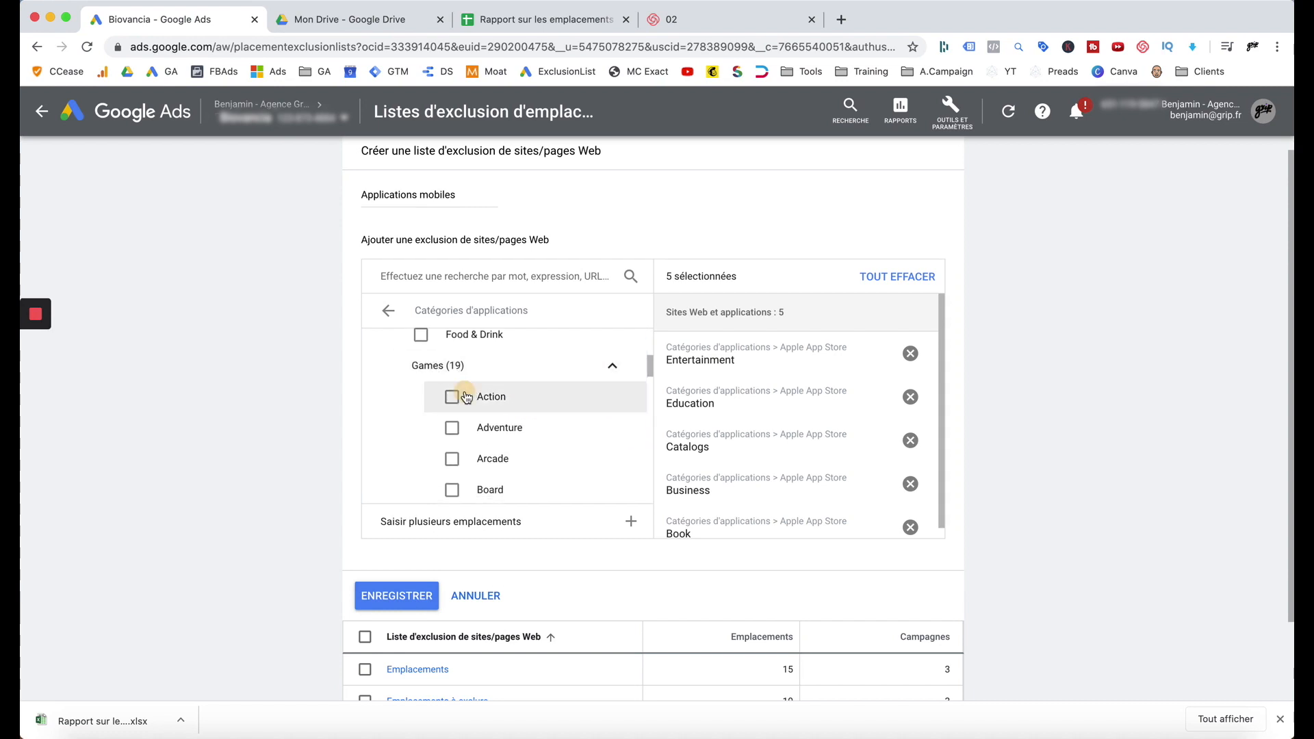
{"action": "left_click", "coordinate": [452, 397]}
{"action": "left_click", "coordinate": [458, 428]}
{"action": "scroll", "coordinate": [457, 428], "scroll_direction": "down", "scroll_amount": 1}
{"action": "left_click", "coordinate": [452, 423]}
{"action": "left_click", "coordinate": [455, 452]}
{"action": "scroll", "coordinate": [453, 438], "scroll_direction": "down", "scroll_amount": 1}
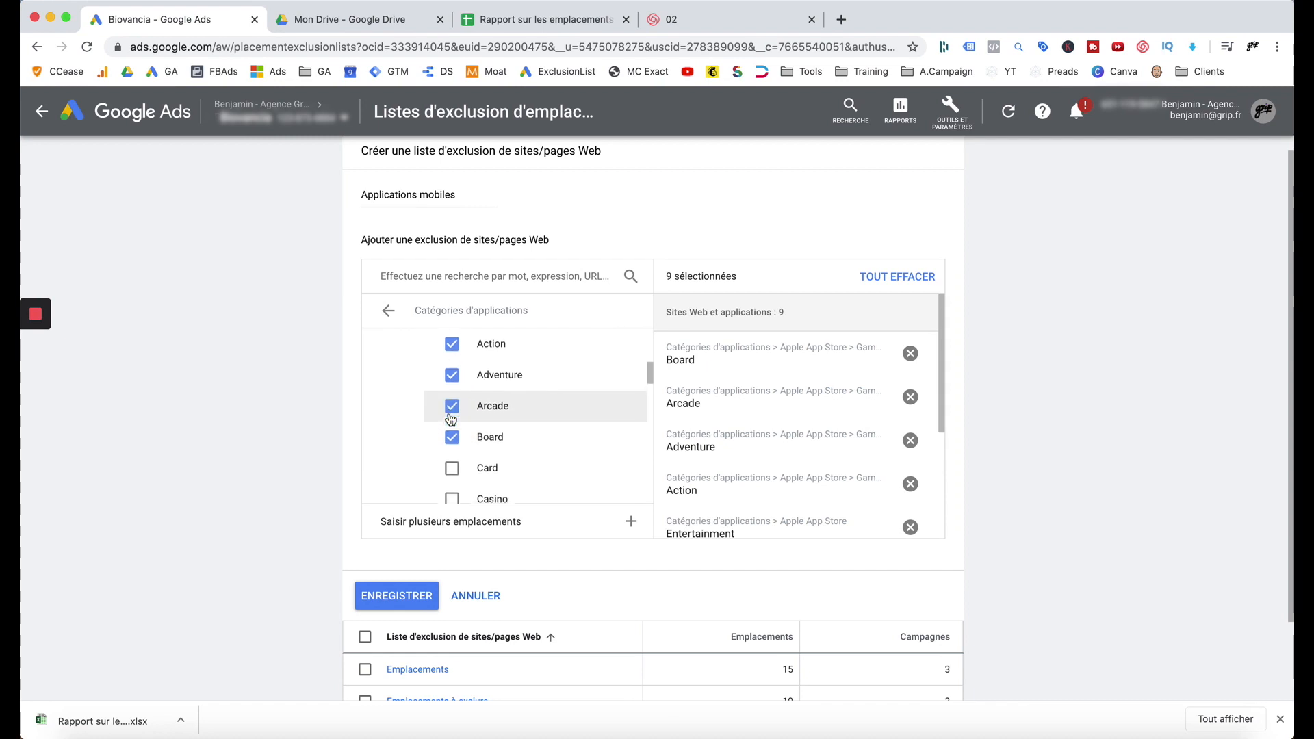
- Look through the remaining app categories and save the "Applications mobiles" exclusion list
{"action": "scroll", "coordinate": [450, 419], "scroll_direction": "up", "scroll_amount": 5}
{"action": "scroll", "coordinate": [450, 419], "scroll_direction": "down", "scroll_amount": 10}
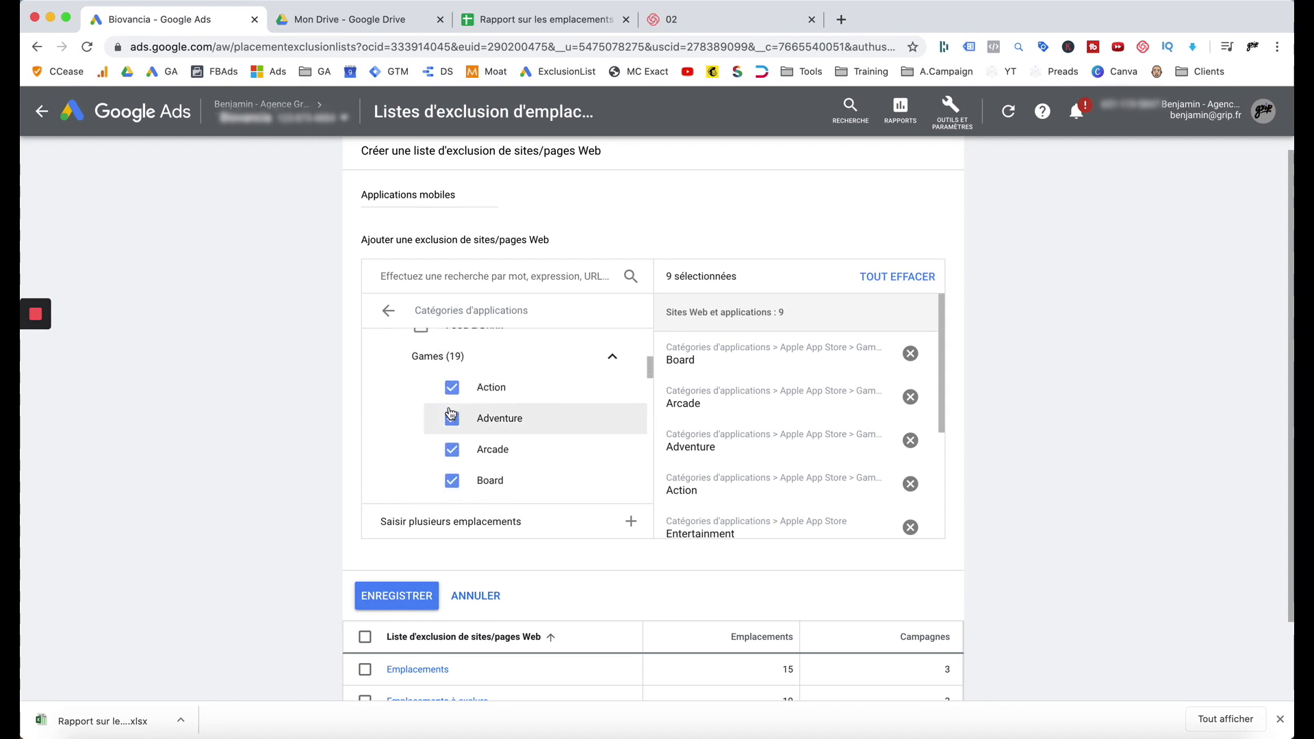
{"action": "scroll", "coordinate": [450, 412], "scroll_direction": "down", "scroll_amount": 15}
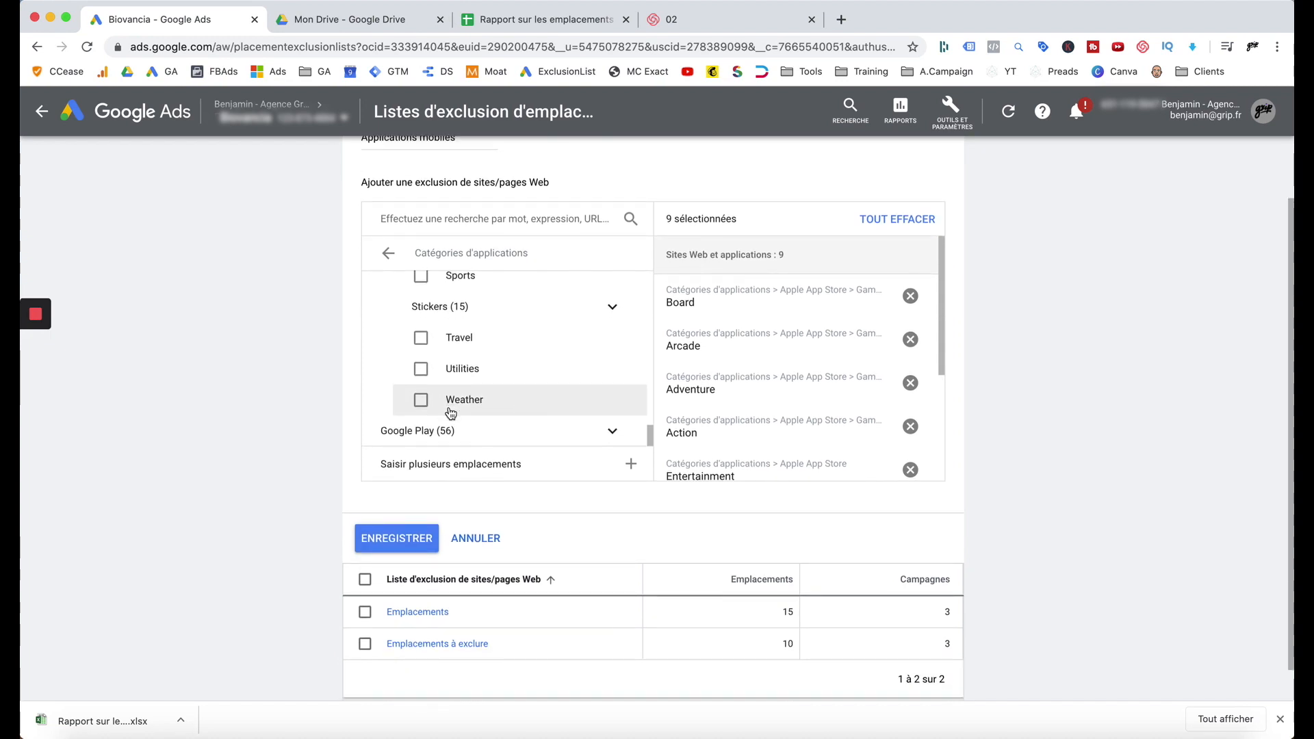
{"action": "scroll", "coordinate": [449, 410], "scroll_direction": "up", "scroll_amount": 15}
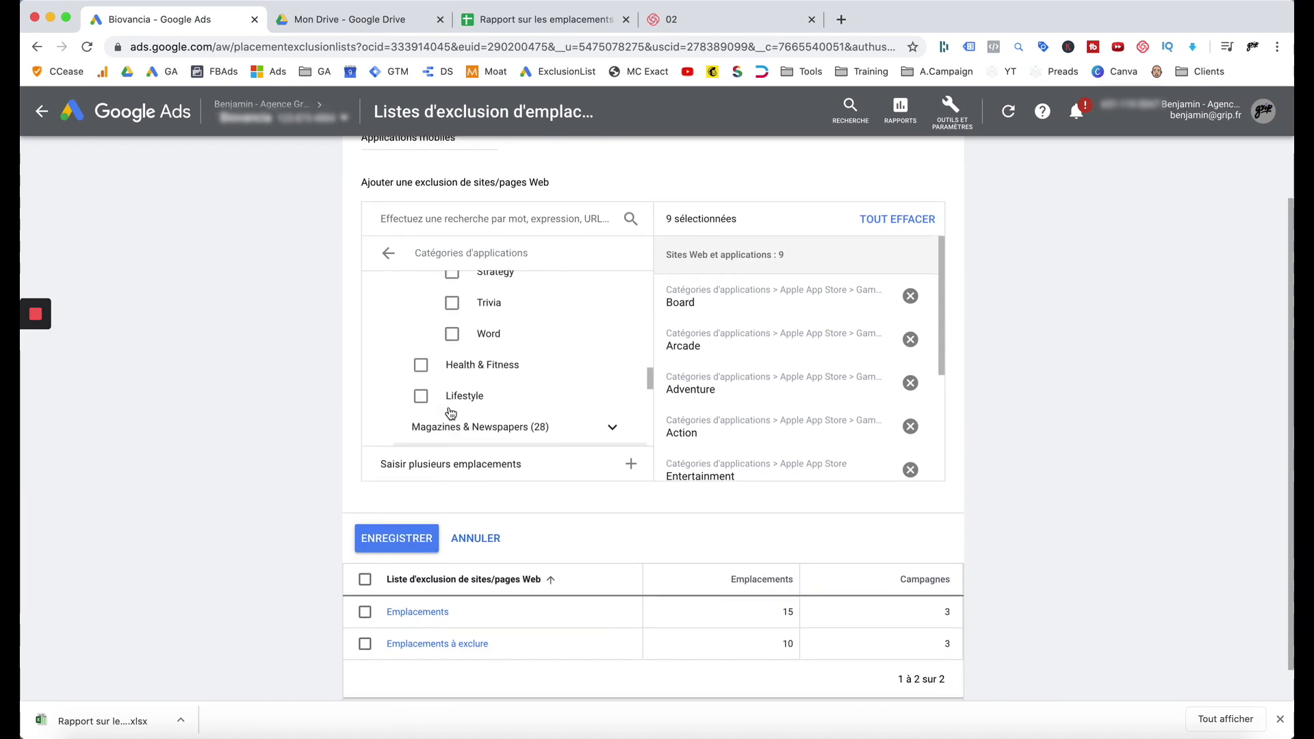
{"action": "scroll", "coordinate": [268, 368], "scroll_direction": "up", "scroll_amount": 2}
{"action": "scroll", "coordinate": [268, 368], "scroll_direction": "down", "scroll_amount": 3}
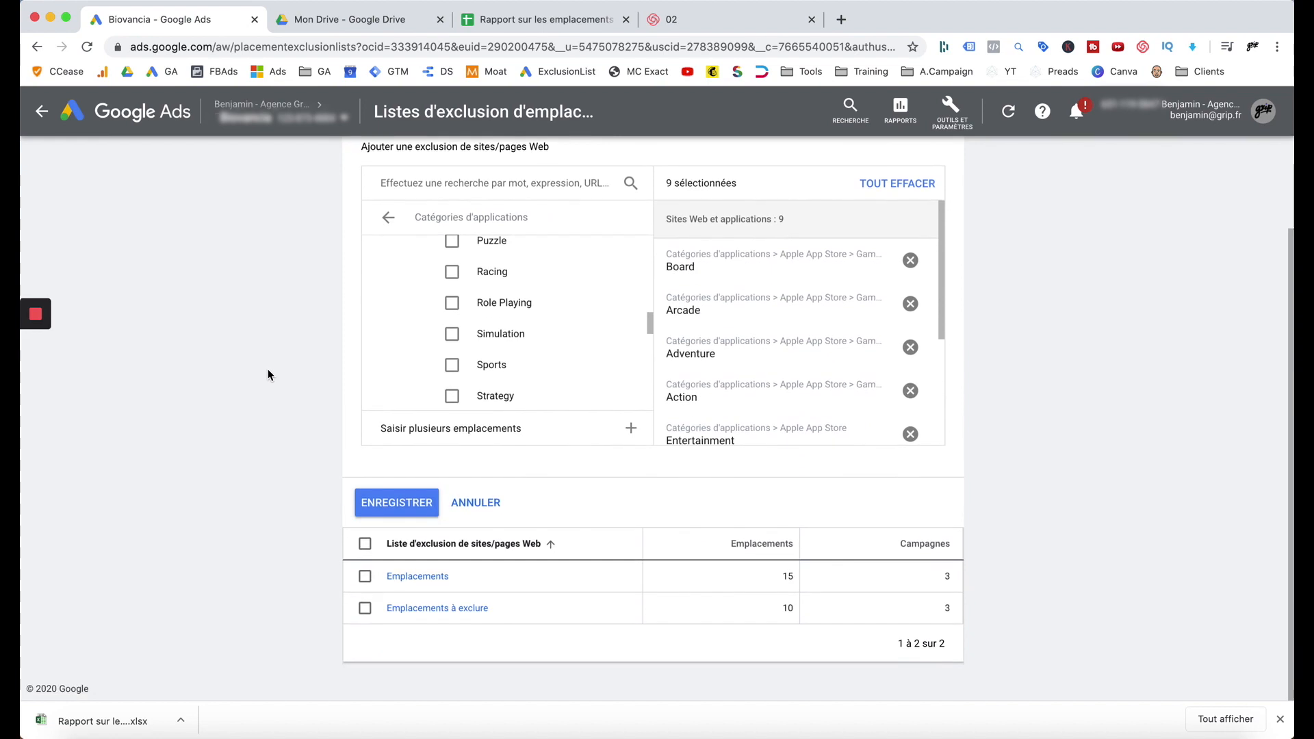
{"action": "left_click", "coordinate": [415, 504]}
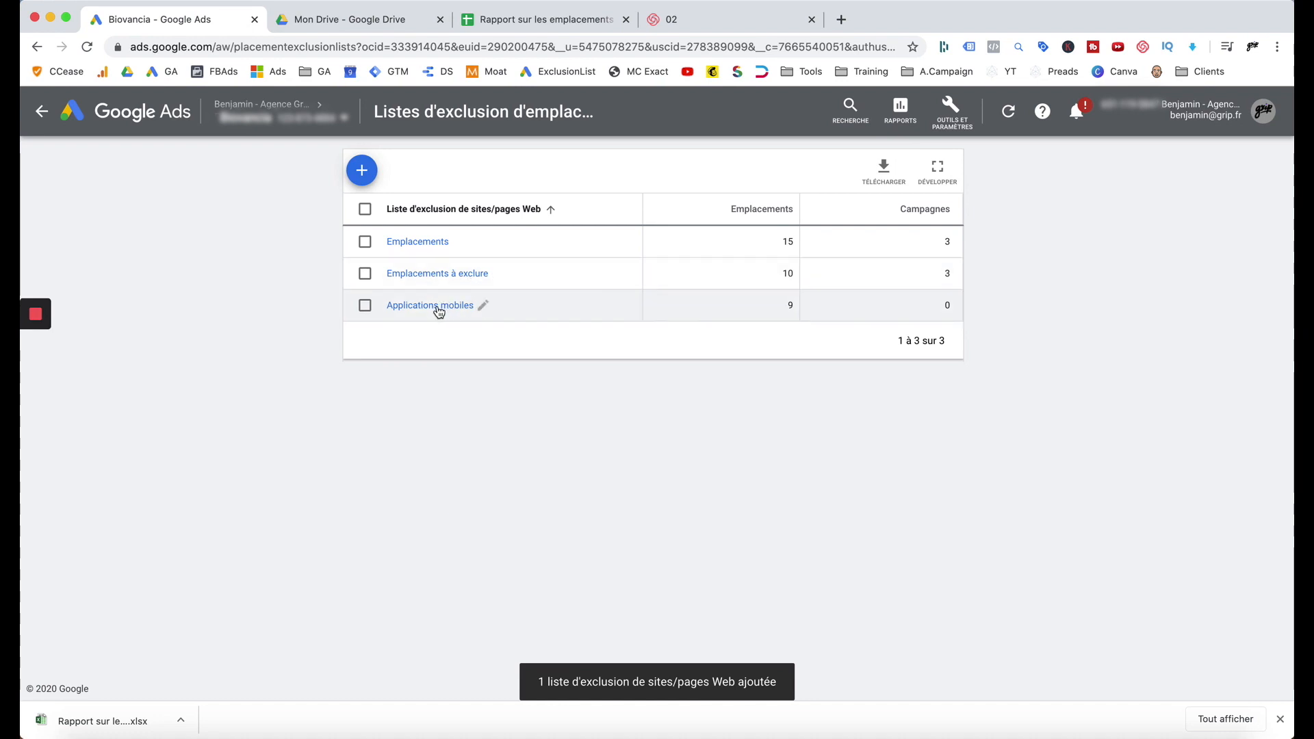
{"action": "left_click", "coordinate": [365, 305]}
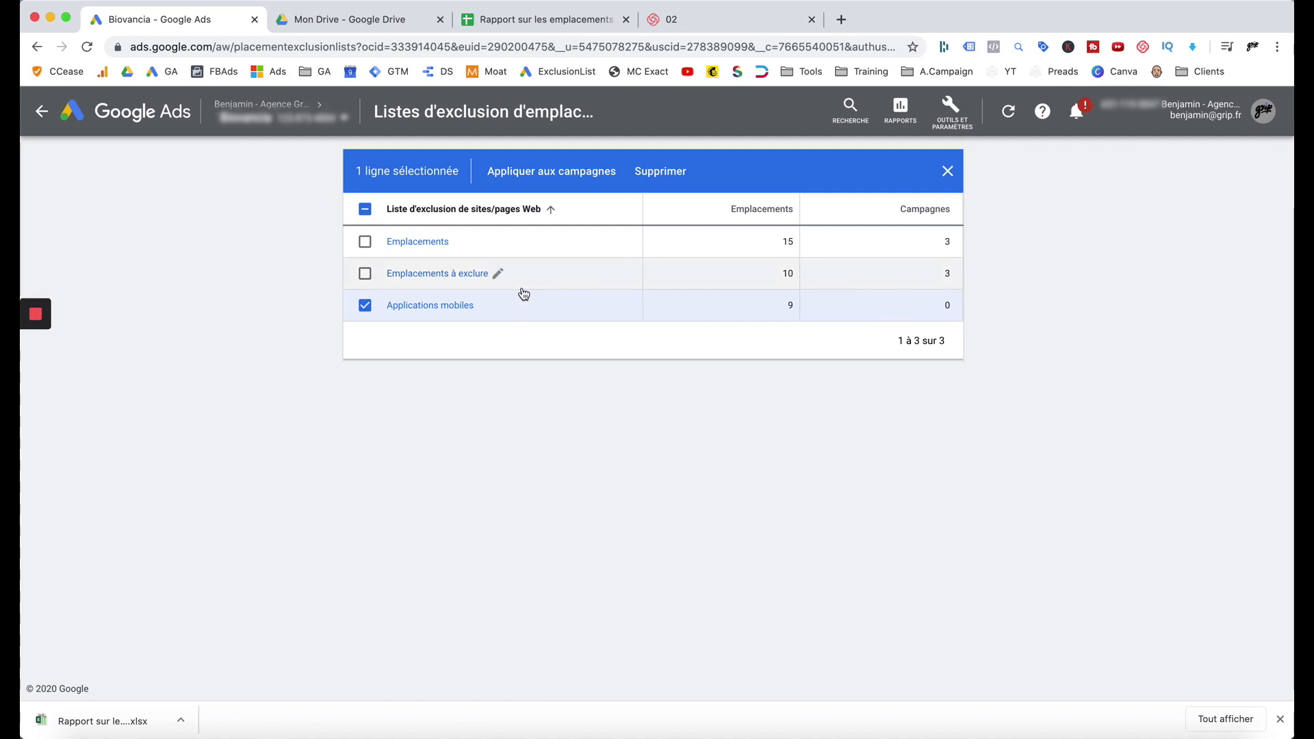
{"action": "left_click", "coordinate": [366, 307]}
{"action": "left_click", "coordinate": [366, 307]}
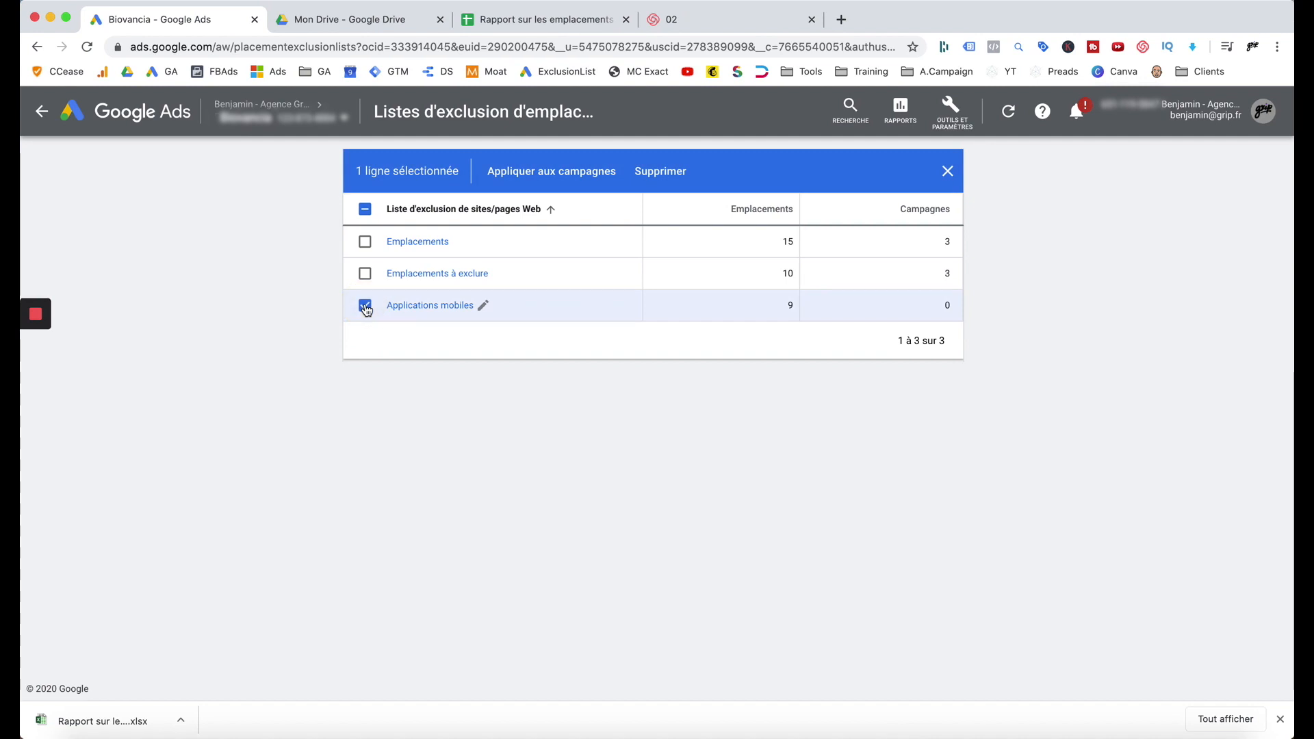
{"action": "left_click", "coordinate": [365, 306]}
{"action": "left_click", "coordinate": [365, 307]}
{"action": "left_click", "coordinate": [365, 305]}
{"action": "left_click", "coordinate": [365, 305]}
{"action": "left_click", "coordinate": [364, 306]}
{"action": "left_click", "coordinate": [365, 306]}
{"action": "left_click", "coordinate": [365, 306]}
- Apply the "Applications mobiles" exclusion list to the first campaigns in the campaign list
{"action": "left_click", "coordinate": [365, 305]}
{"action": "left_click", "coordinate": [528, 179]}
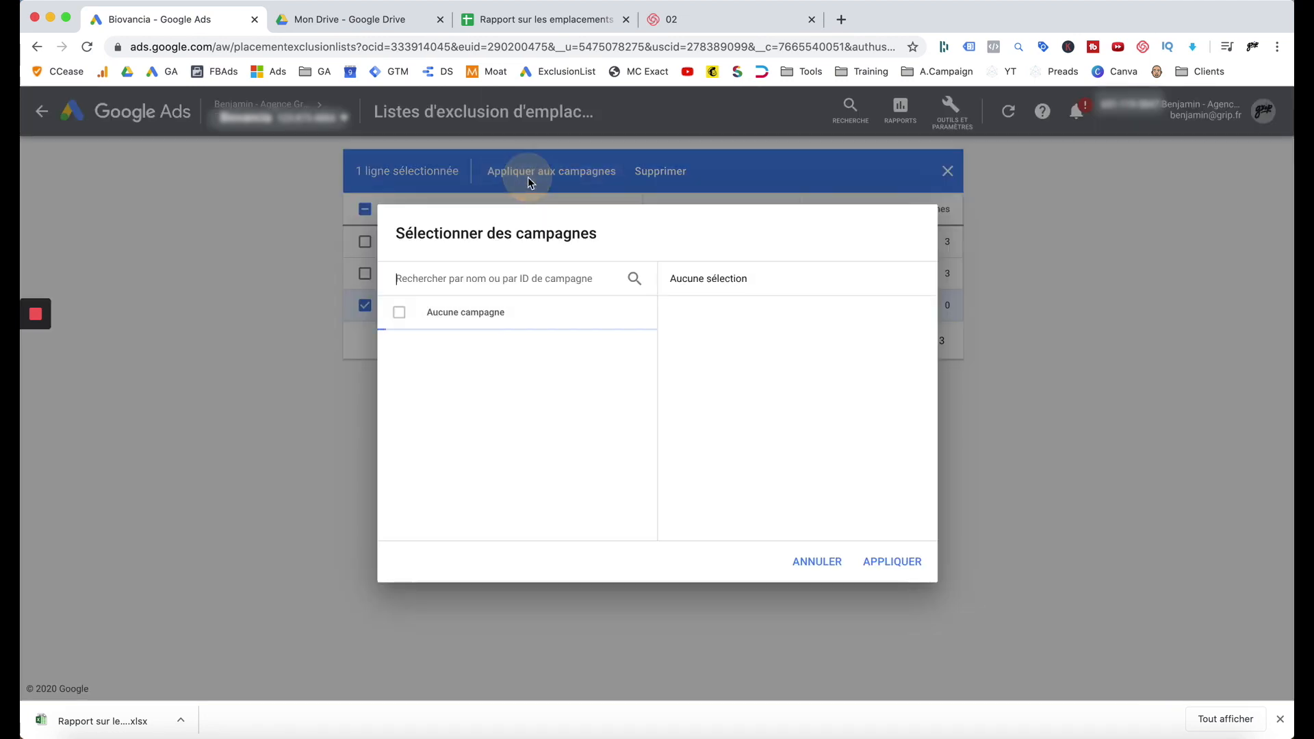
{"action": "left_click", "coordinate": [404, 350]}
{"action": "left_click", "coordinate": [399, 346]}
{"action": "left_click", "coordinate": [399, 345]}
{"action": "left_click", "coordinate": [399, 376]}
{"action": "left_click", "coordinate": [911, 558]}
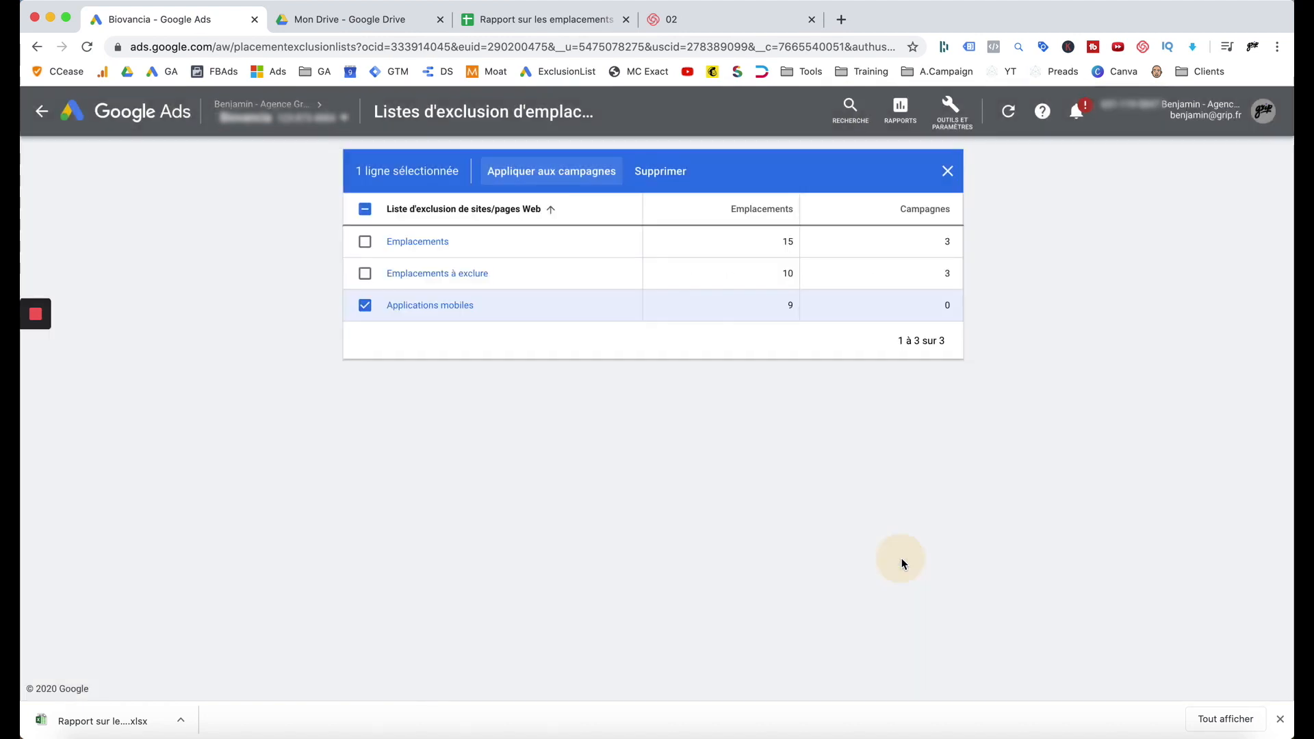